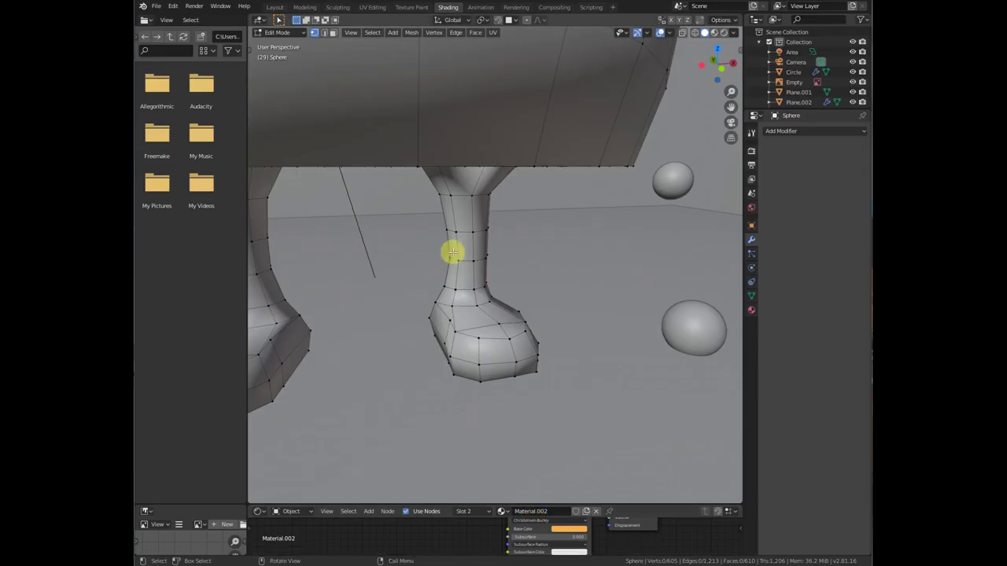
Select an edge loop around the table leg and dissolve it without leaving a hole.
left_click(452, 253, "alt")
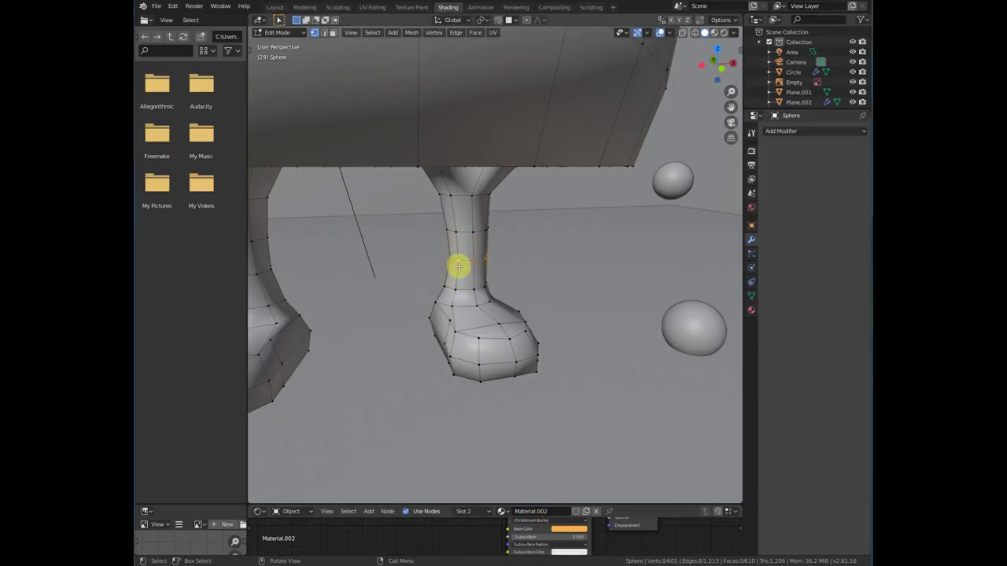
scroll(482, 273, "up", 5)
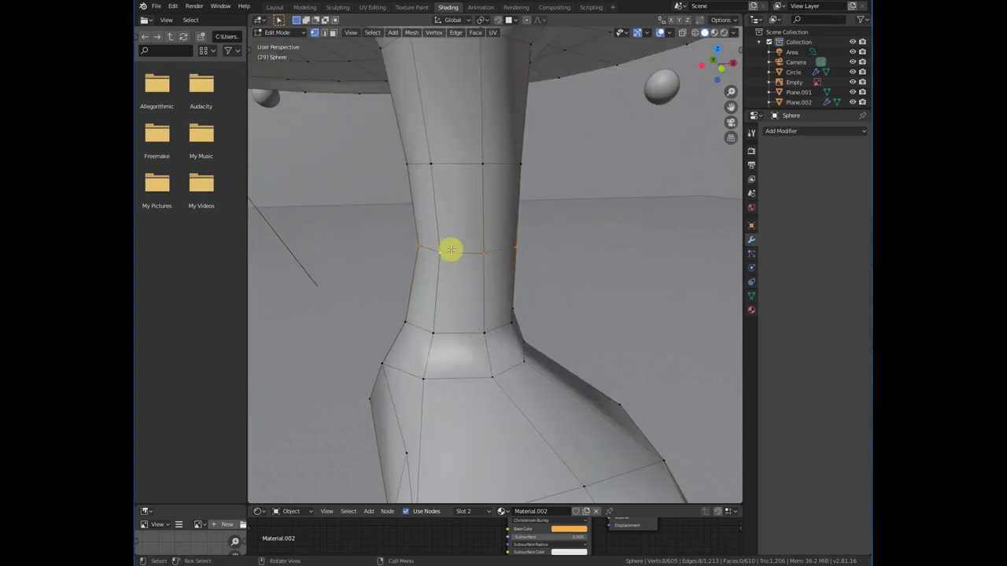
key("x")
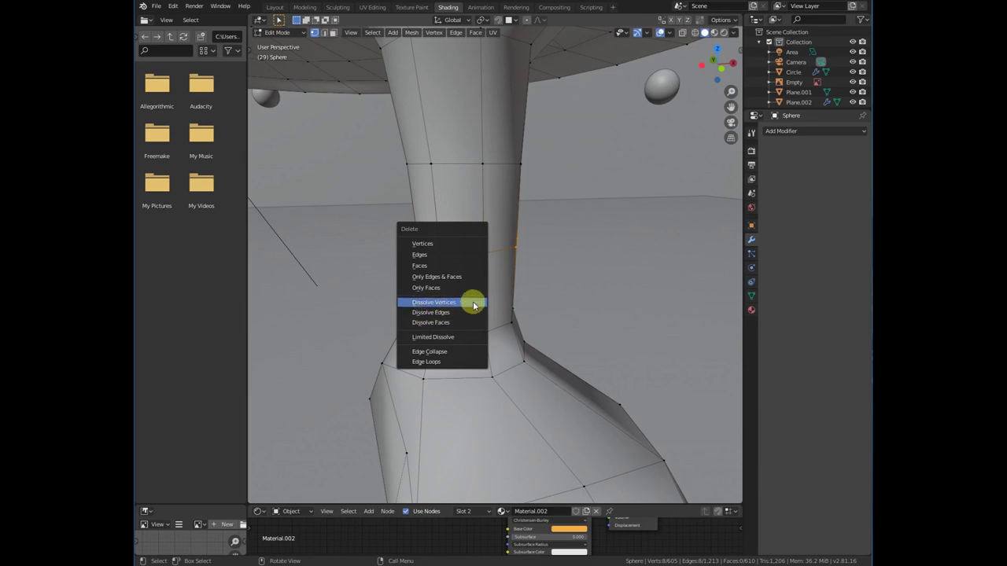
left_click(445, 312)
scroll(494, 239, "down", 2)
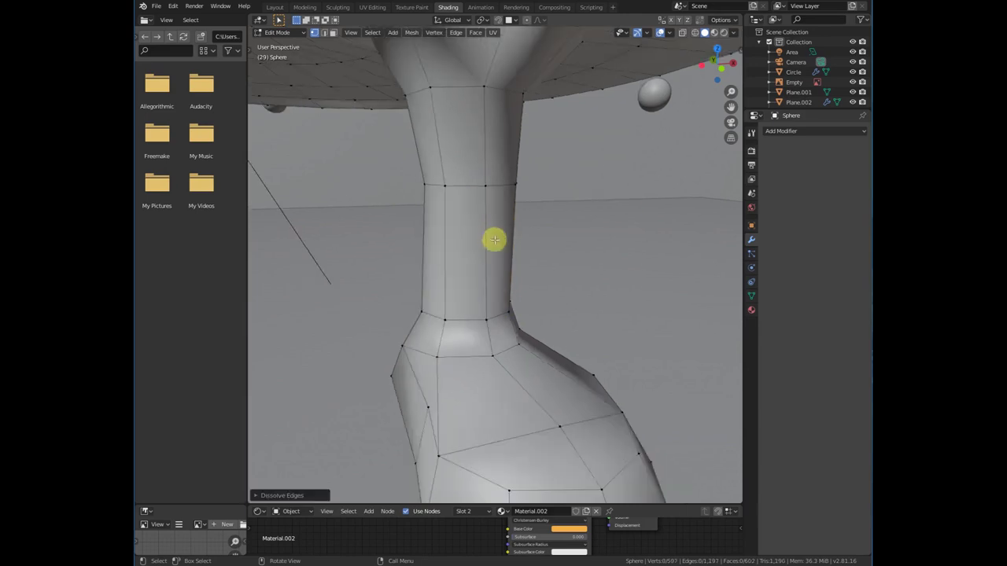
scroll(494, 239, "down", 4)
Add new evenly spaced loop cuts across the leg with Ctrl+R.
middle_click_drag(499, 299, 540, 281)
scroll(540, 281, "up", 4)
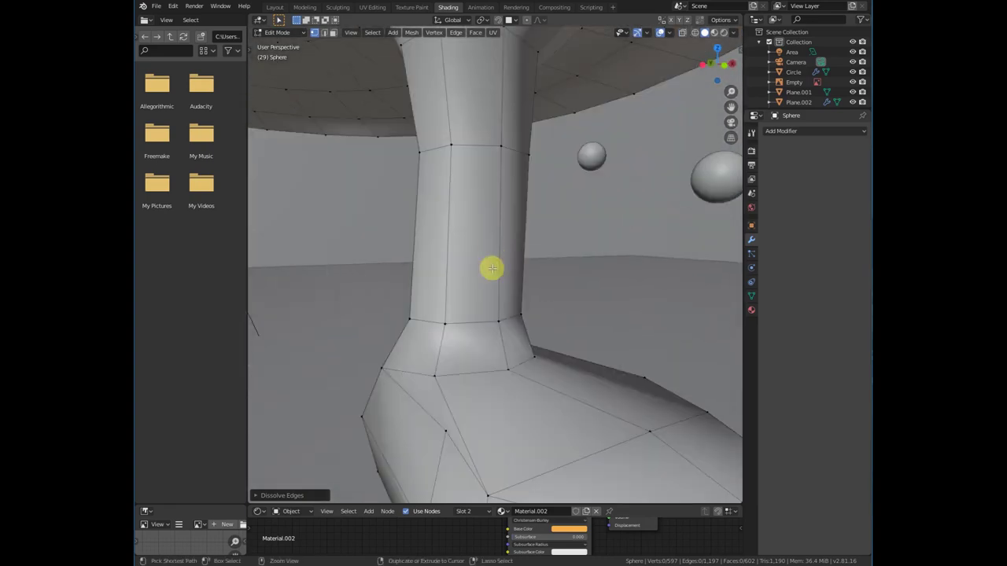
key("ctrl+r")
left_click(491, 247)
right_click(490, 247)
mouse_move(490, 247)
middle_mouse_down()
mouse_move(490, 315)
mouse_move(475, 234)
middle_mouse_up()
Select the middle new loop and another loop on the leg, and dissolve each one.
left_click(475, 235, "alt")
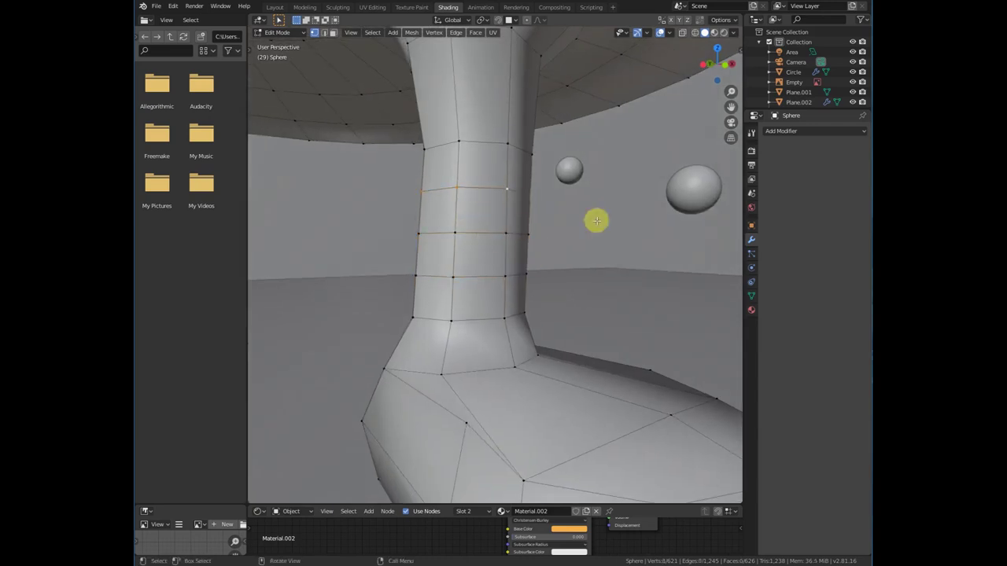
key("x")
left_click(448, 202)
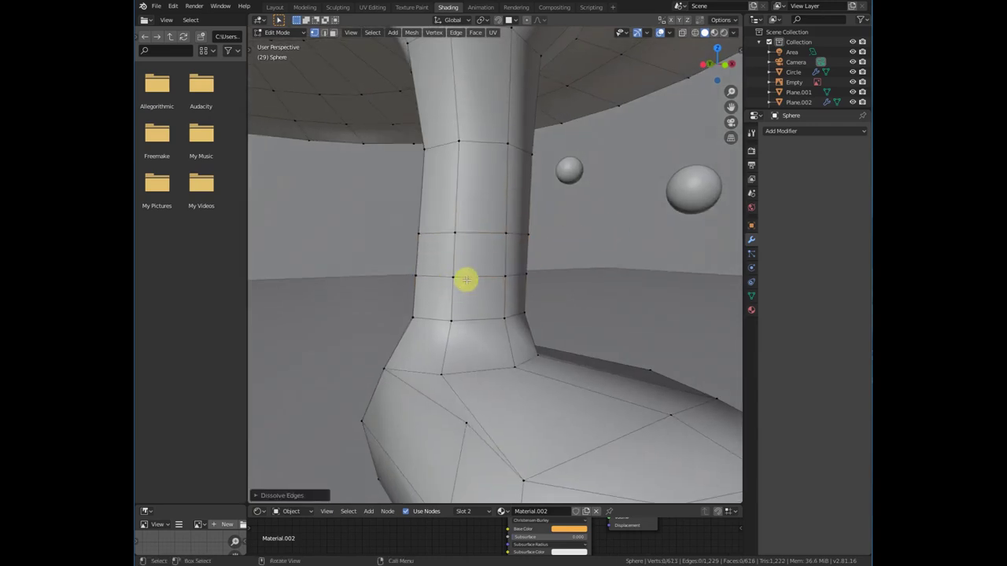
left_click(466, 278, "alt")
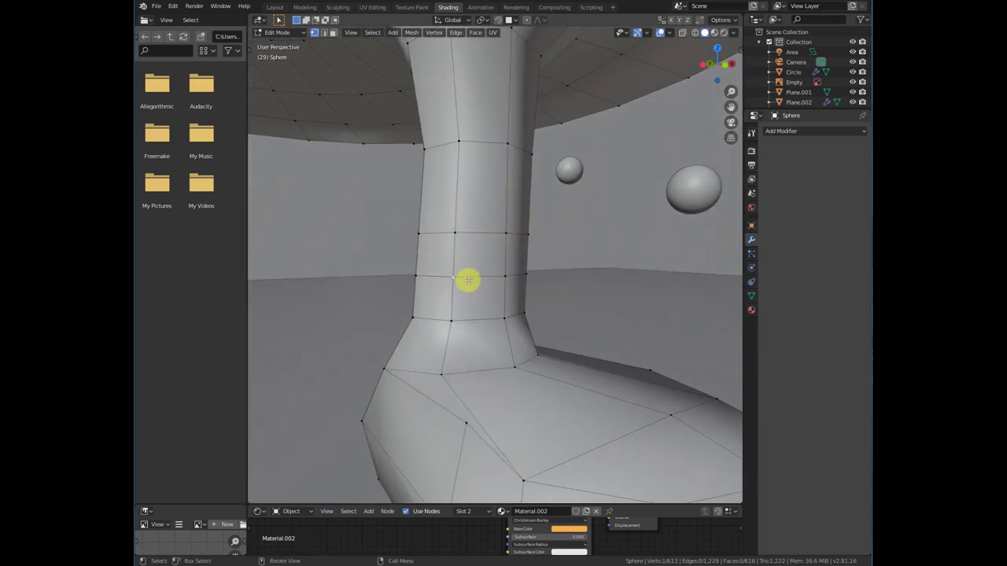
key("x")
left_click(464, 276)
mouse_move(464, 276)
middle_mouse_down()
mouse_move(467, 294)
mouse_move(473, 261)
middle_mouse_up()
scroll(473, 261, "down", 4)
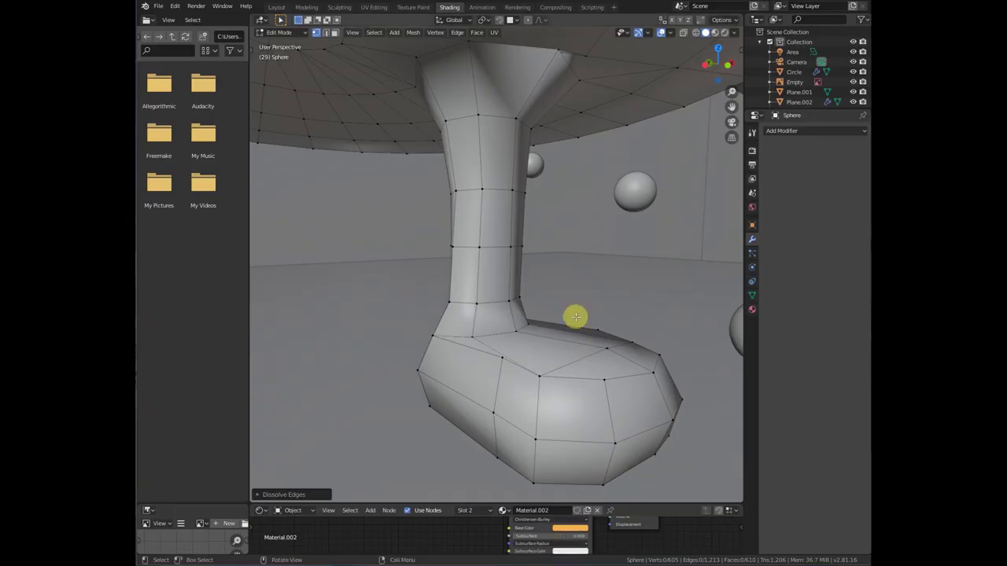
In front view, move the selected edge loop up the leg with G.
middle_click_drag(493, 283, 476, 225)
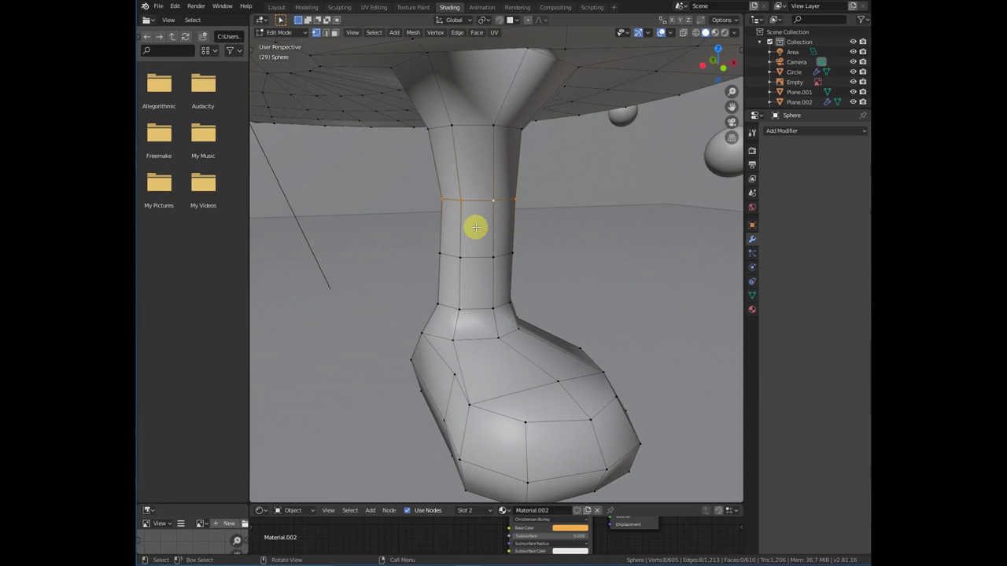
key("KP_1")
scroll(477, 228, "up", 4)
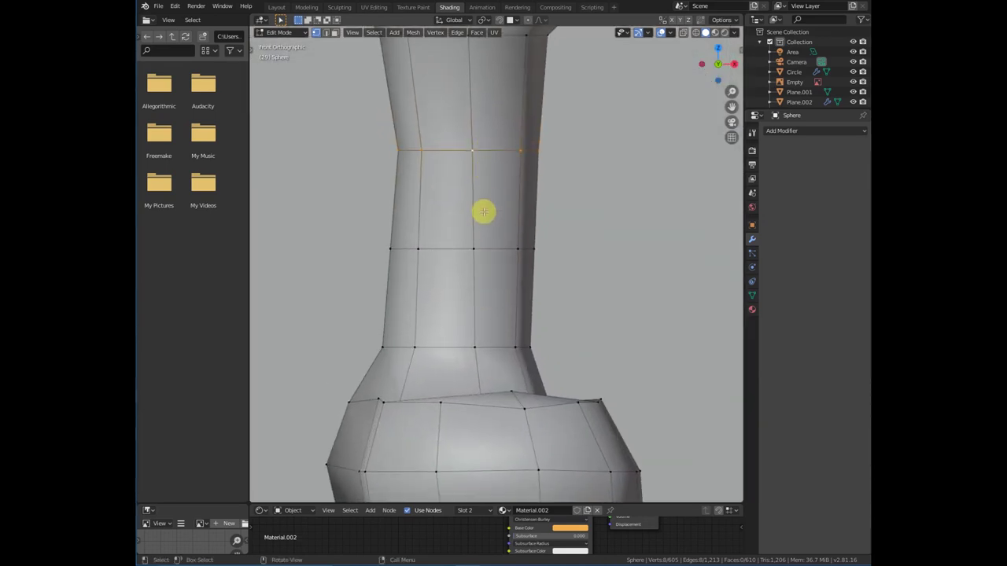
key("g")
left_click(478, 131)
middle_click_drag(478, 131, 624, 281, "shift")
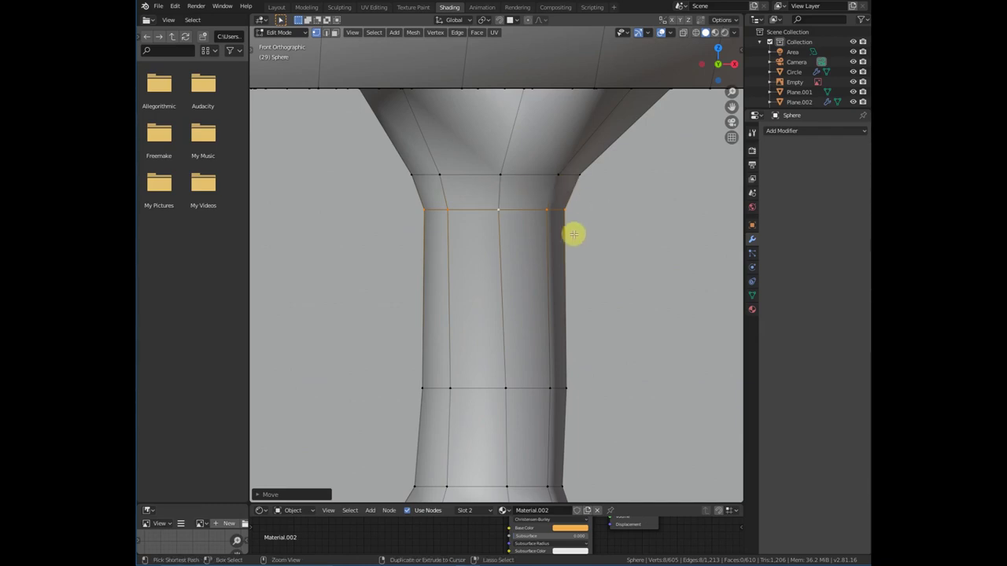
Undo the move and edge-slide the loop up the leg instead, keeping its silhouette.
key("ctrl+z")
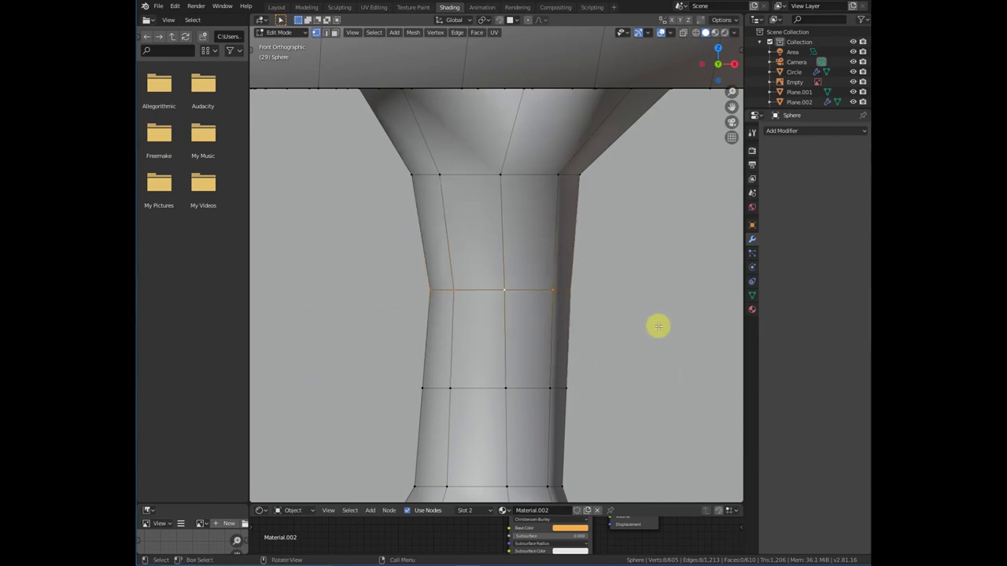
key("g")
key("g")
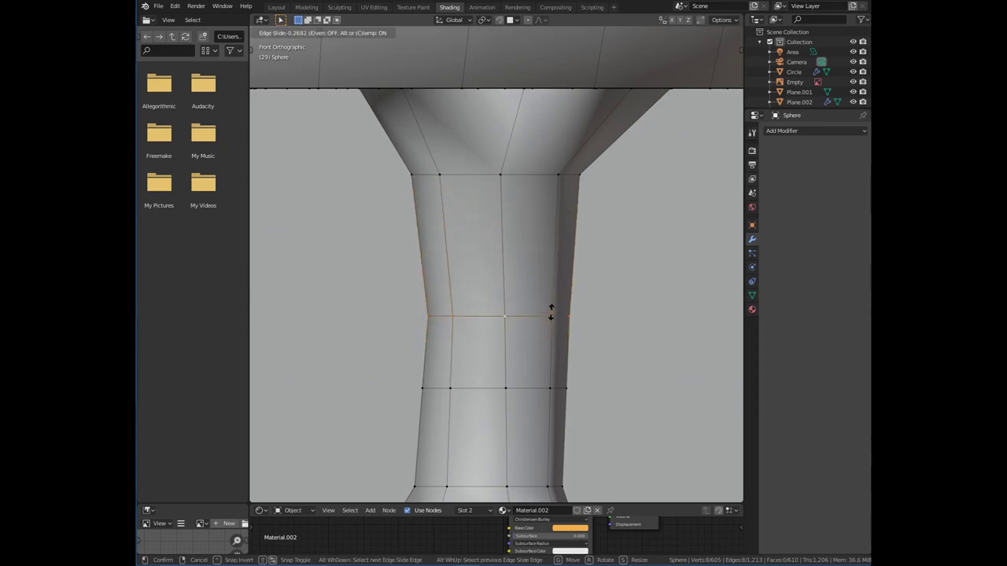
left_click(528, 270)
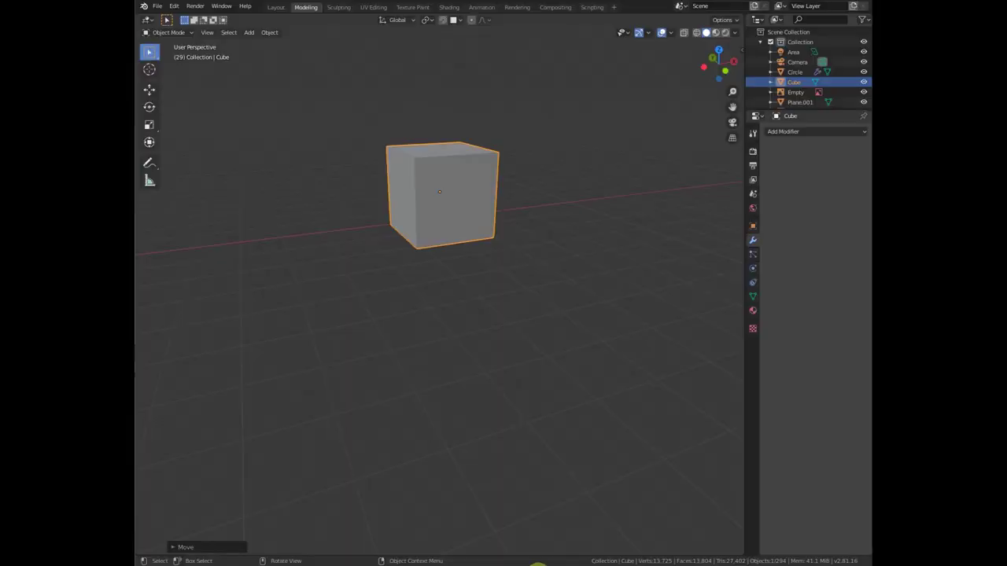
Select the cube, switch to front view and enter Edit Mode.
left_click(479, 299)
middle_click_drag(469, 241, 415, 271)
left_click(453, 225)
key("KP_1")
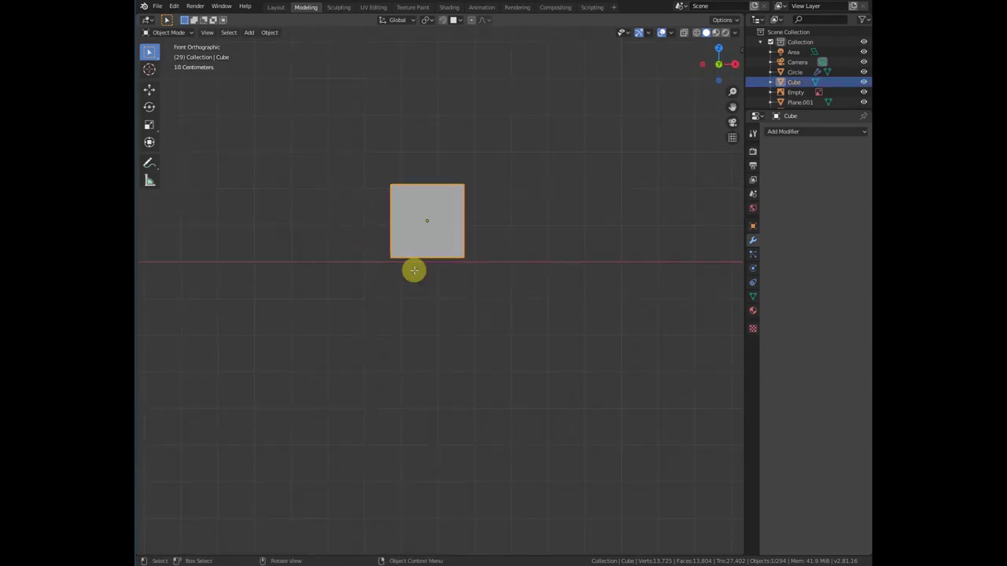
key("Tab")
Duplicate the cube's mesh to the right and repeat it with Shift+R into a row.
key("shift+d")
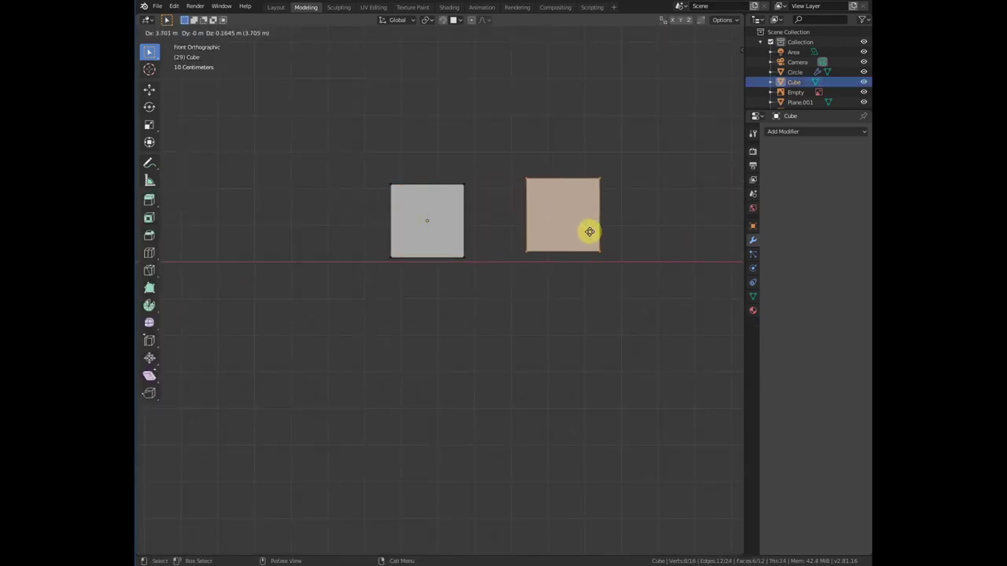
left_click(574, 238)
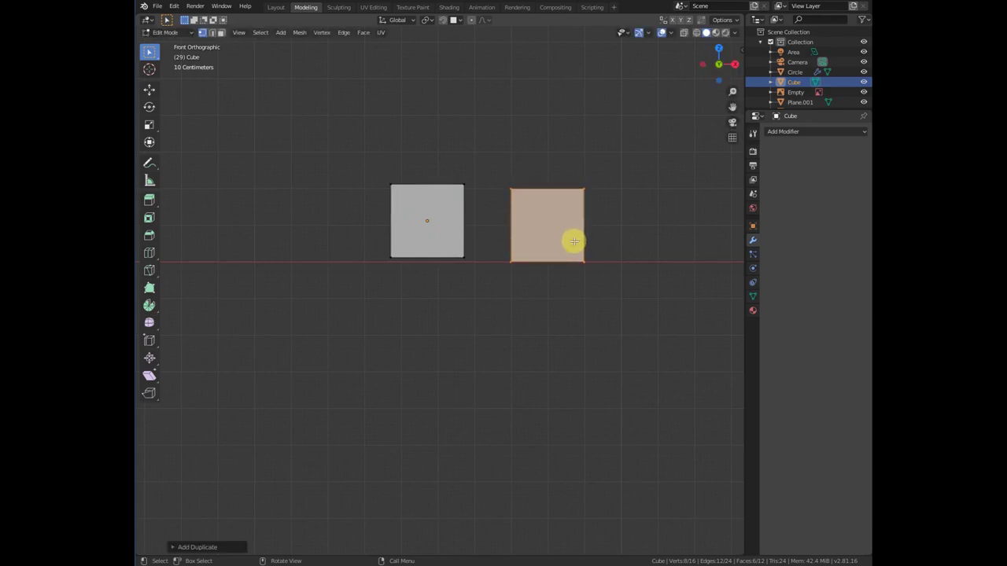
key("shift+r")
scroll(621, 272, "down", 2)
scroll(382, 315, "down", 3, "ctrl")
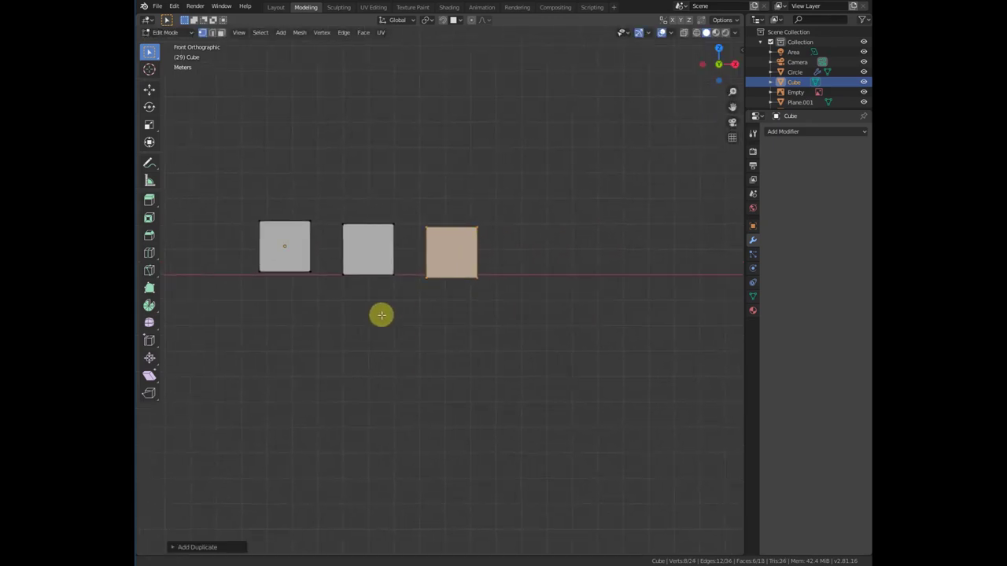
key("shift+r")
key("shift+r")
key("shift+r")
scroll(638, 281, "down", 5)
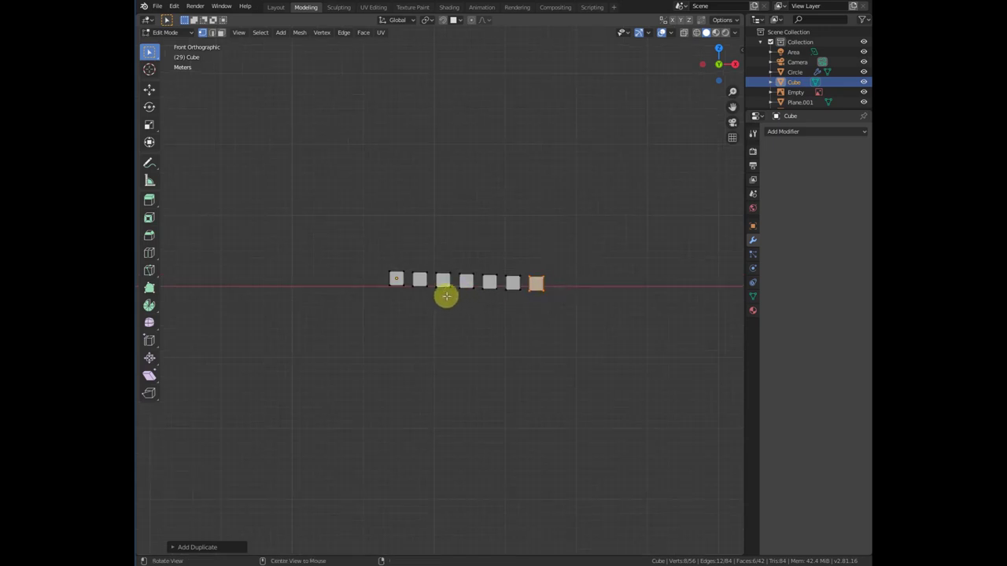
middle_click_drag(446, 295, 433, 339)
scroll(491, 304, "up", 6)
Undo back to one cube and scale it along Y into a long block.
key("ctrl+z")
key("ctrl+z")
key("ctrl+z")
key("ctrl+z")
key("ctrl+z")
key("ctrl+z")
key("ctrl+z")
scroll(434, 339, "down", 3)
key("s")
key("y")
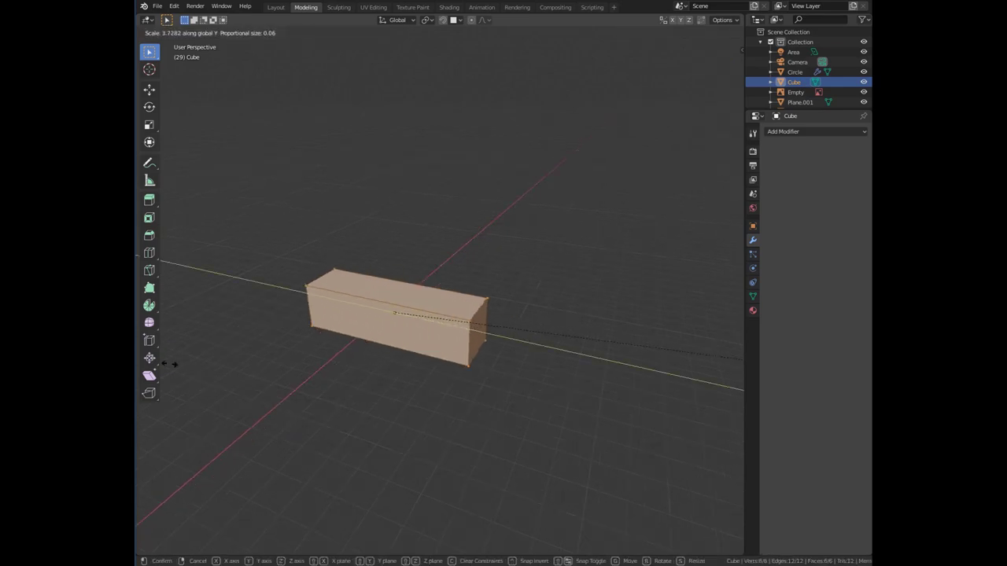
left_click(447, 422)
key("KP_1")
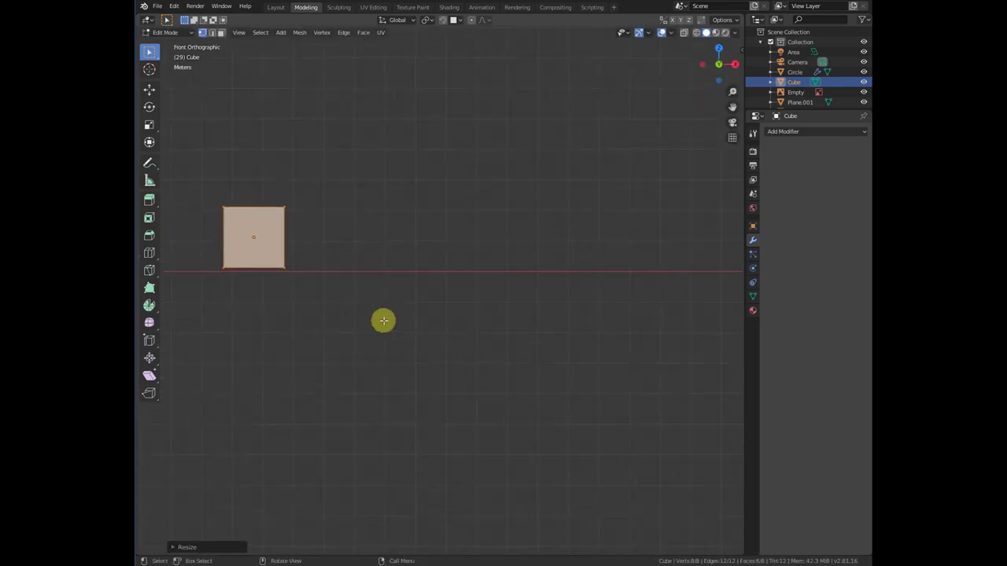
scroll(337, 317, "up", 2)
middle_click_drag(337, 317, 378, 324, "shift")
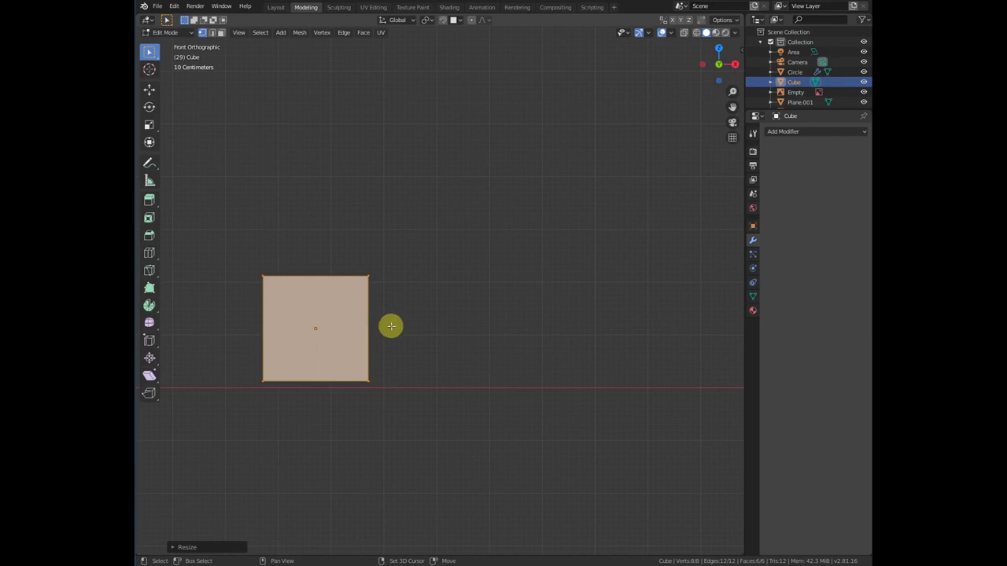
Duplicate the block up and to the right, then repeat with Shift+R to form stairs.
key("shift+d")
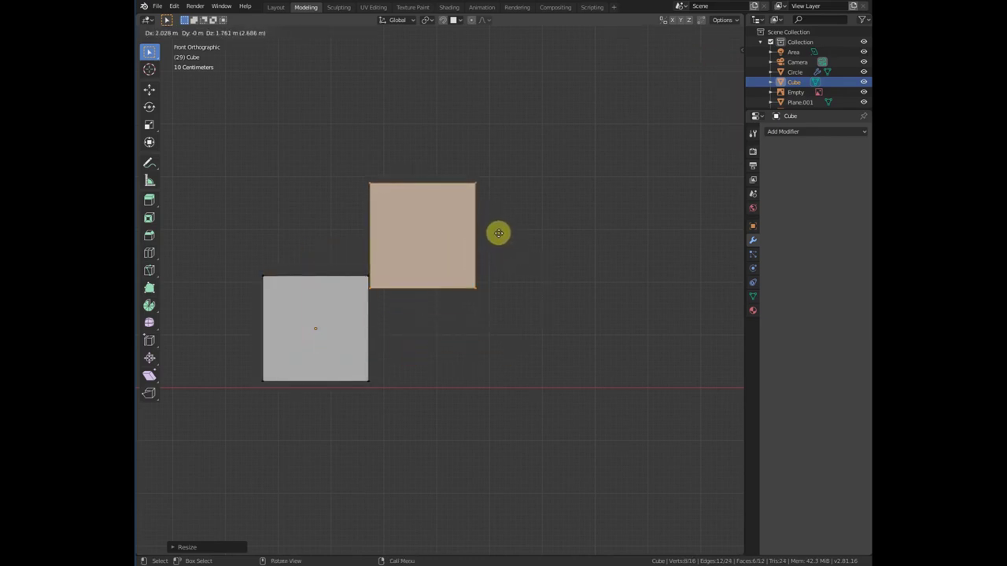
left_click(497, 233)
middle_click_drag(408, 334, 431, 367)
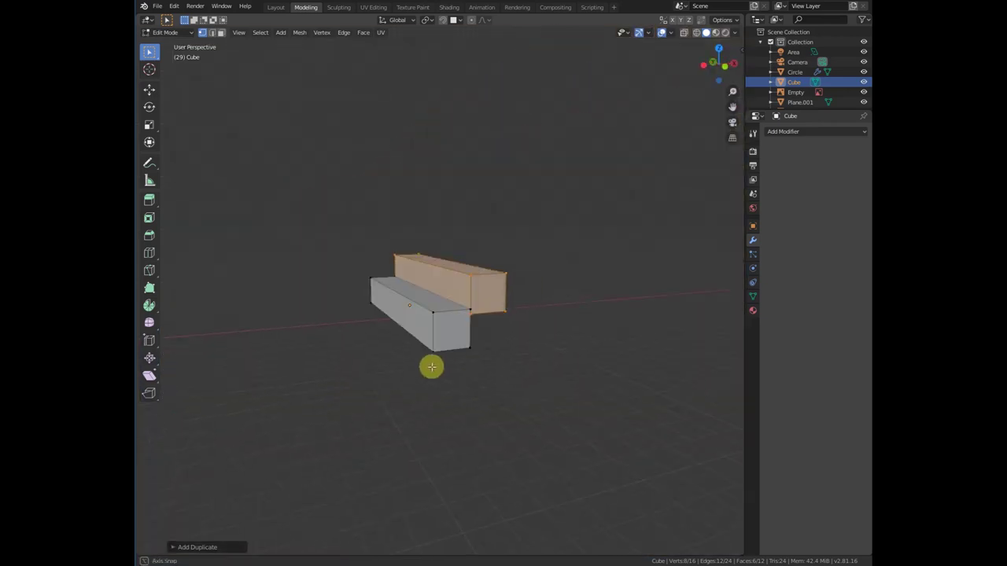
key("shift+r")
key("shift+r")
key("shift+r")
key("shift+r")
key("shift+r")
key("shift+r")
scroll(450, 347, "down", 3)
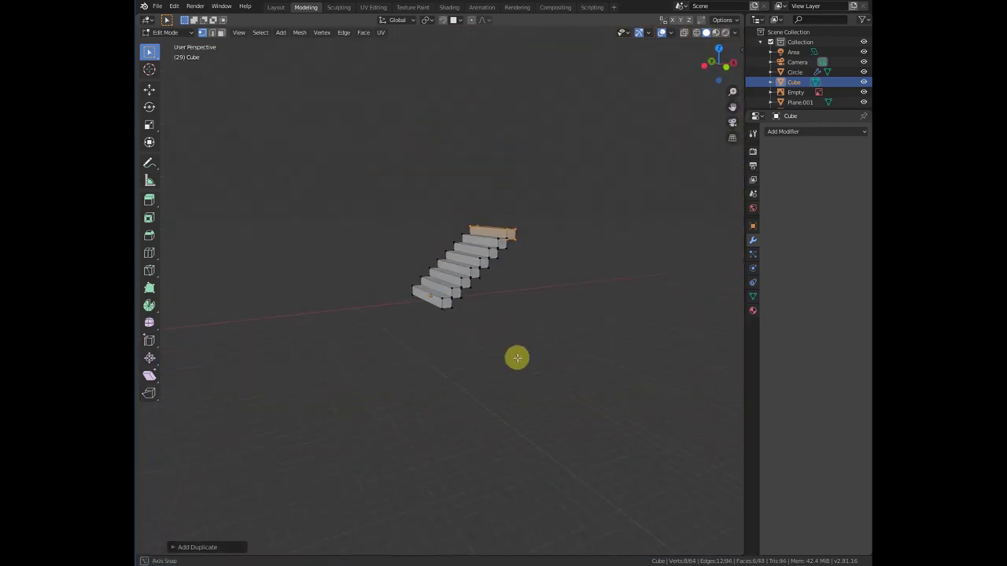
middle_click_drag(517, 358, 494, 386, "shift")
scroll(467, 401, "up", 5)
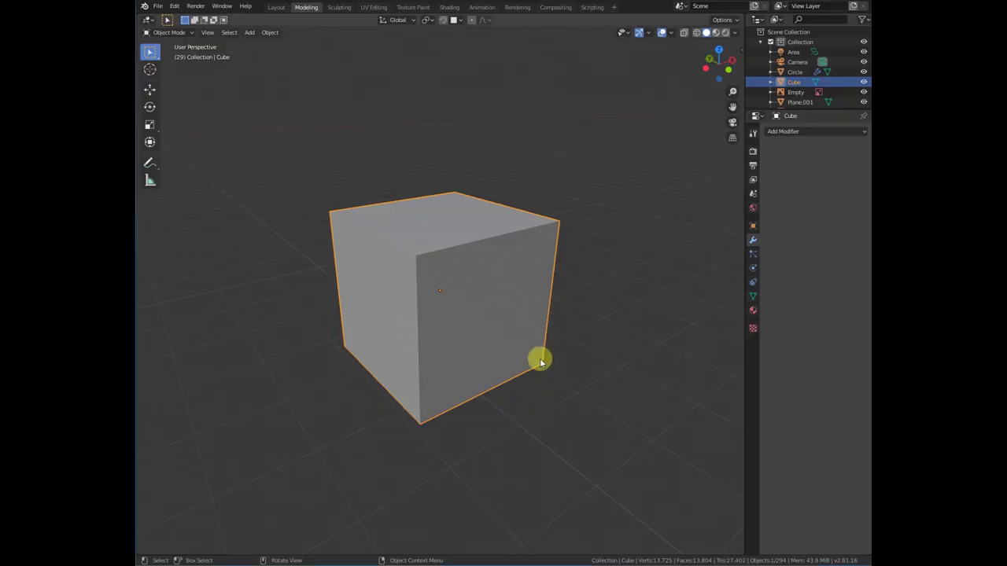
Add a Bevel modifier to the cube with a 0.18 m width and inspect it.
left_click(796, 132)
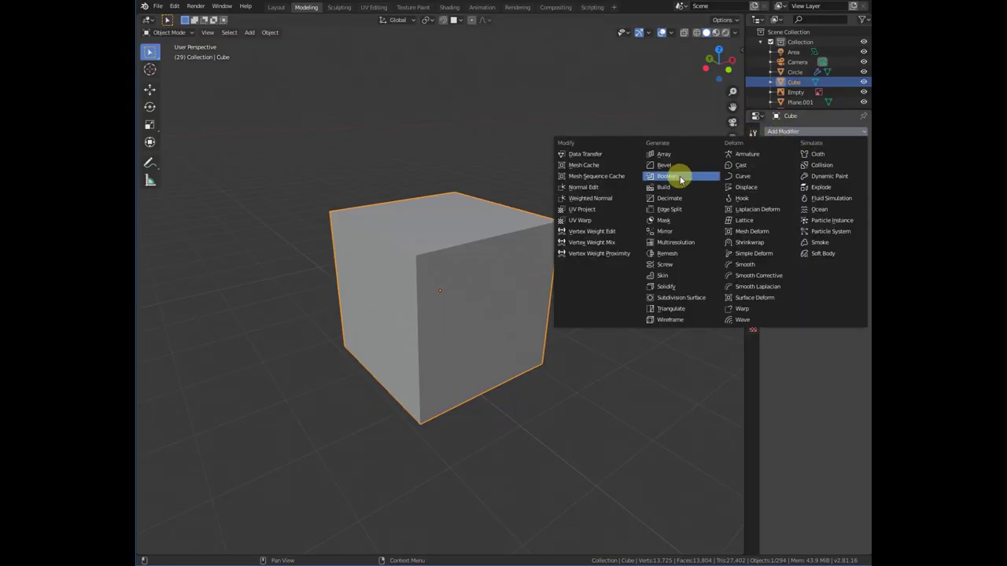
left_click(676, 169)
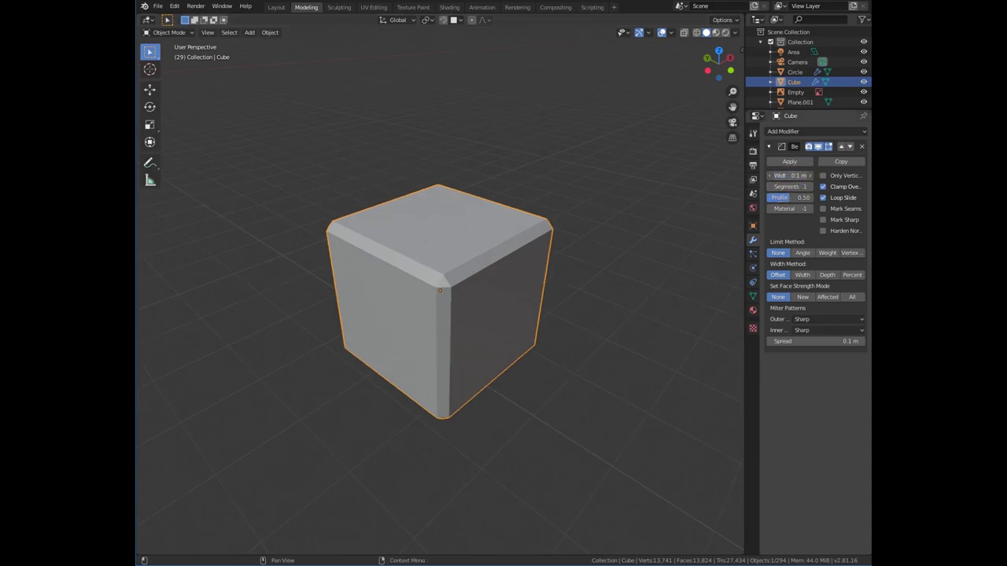
left_click_drag(789, 176, 810, 187)
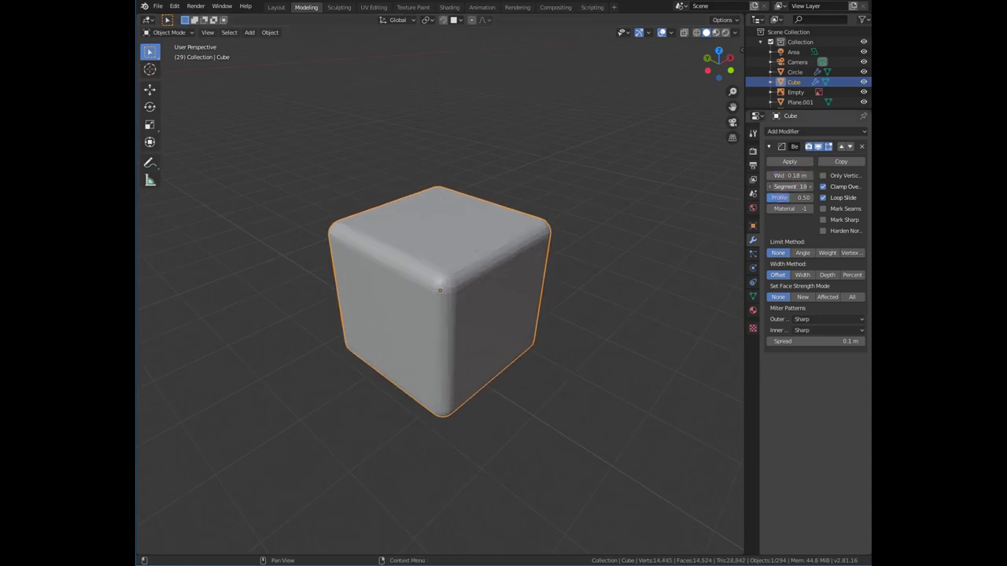
middle_click_drag(668, 284, 629, 267)
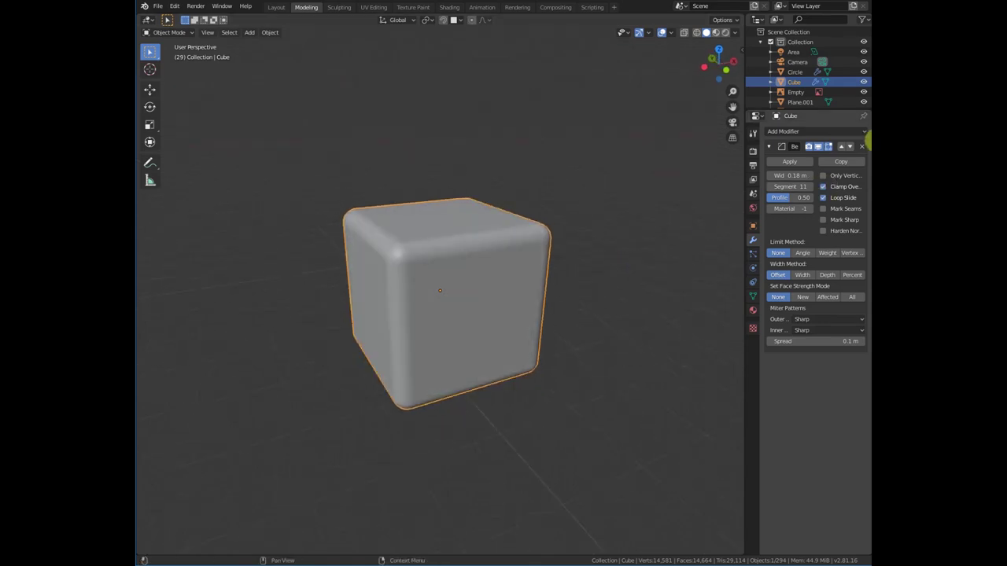
key("Tab")
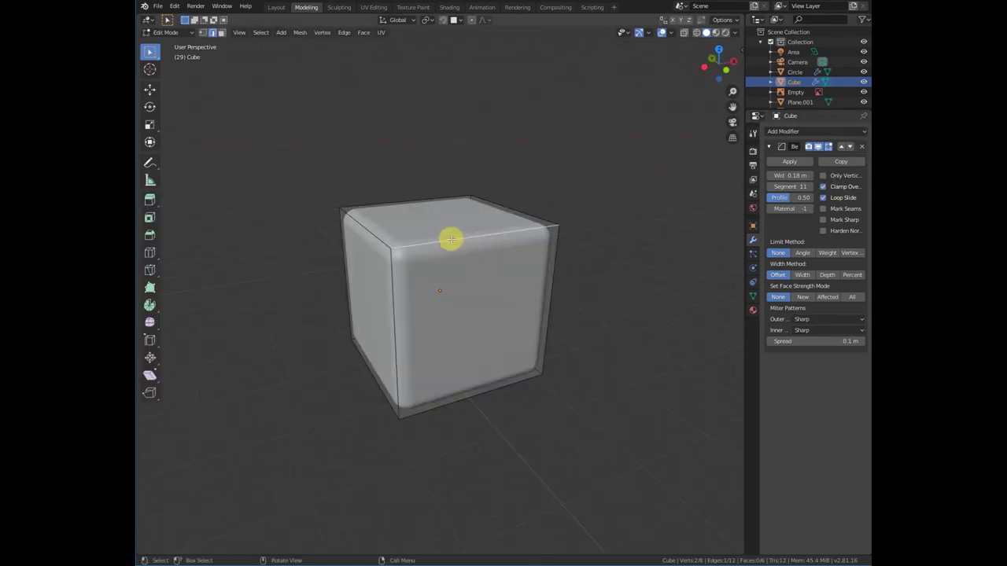
key("Tab")
Delete the Bevel modifier and select the cube's top front edge in Edit Mode.
left_click(863, 149)
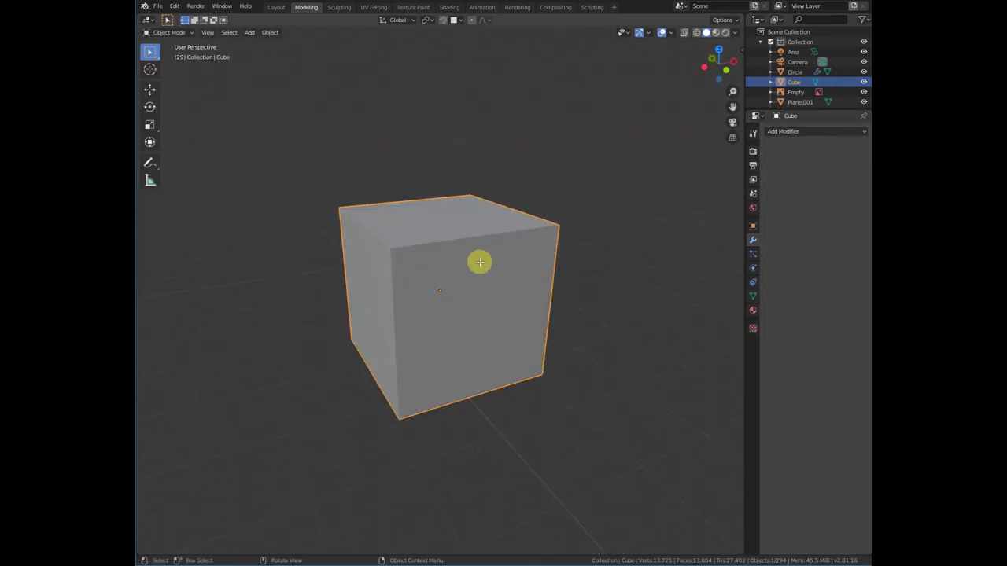
key("Tab")
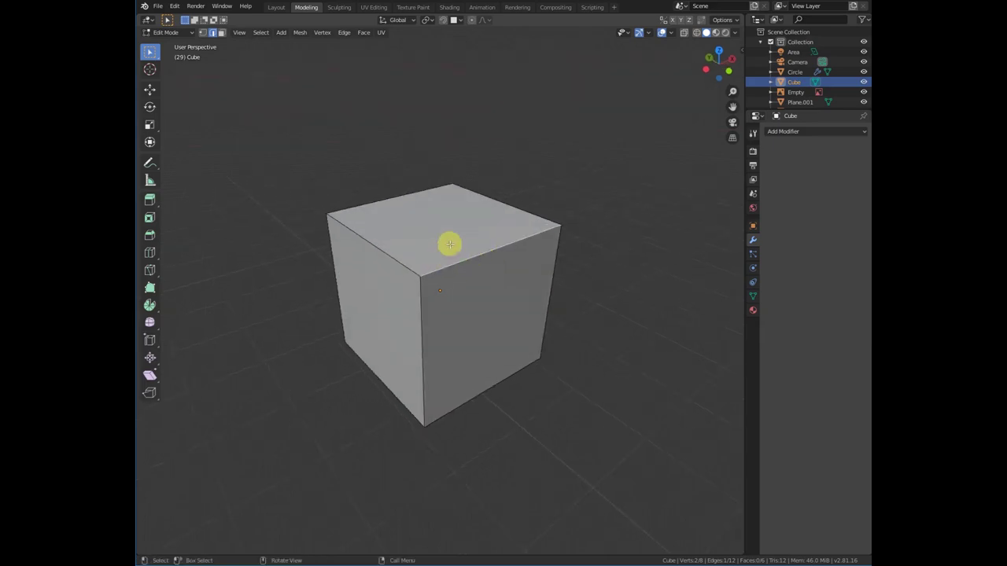
left_click(469, 247)
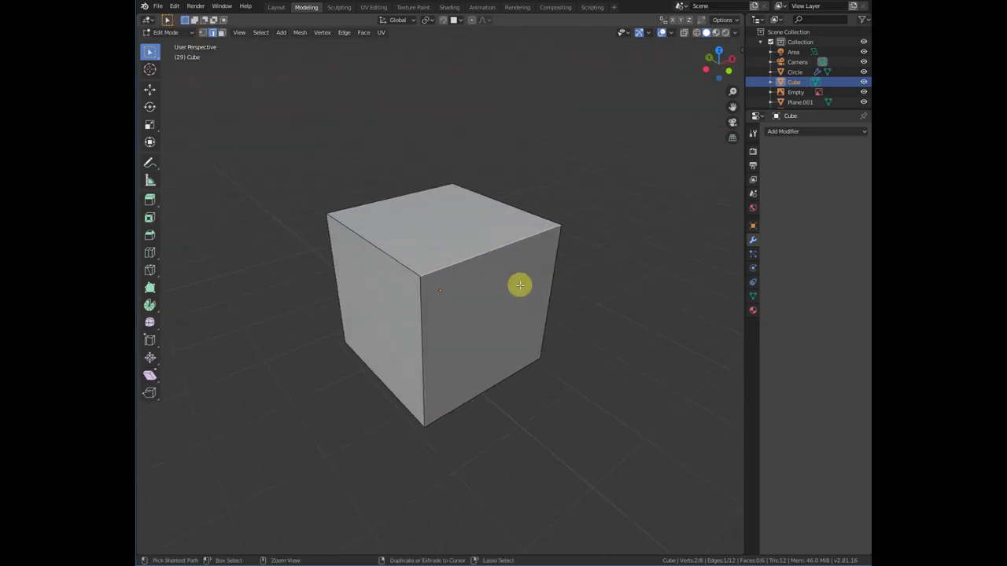
Bevel that edge with Ctrl+B into 8 rounded segments, then deselect and return to Object Mode.
key("ctrl+b")
scroll(534, 307, "down", 5)
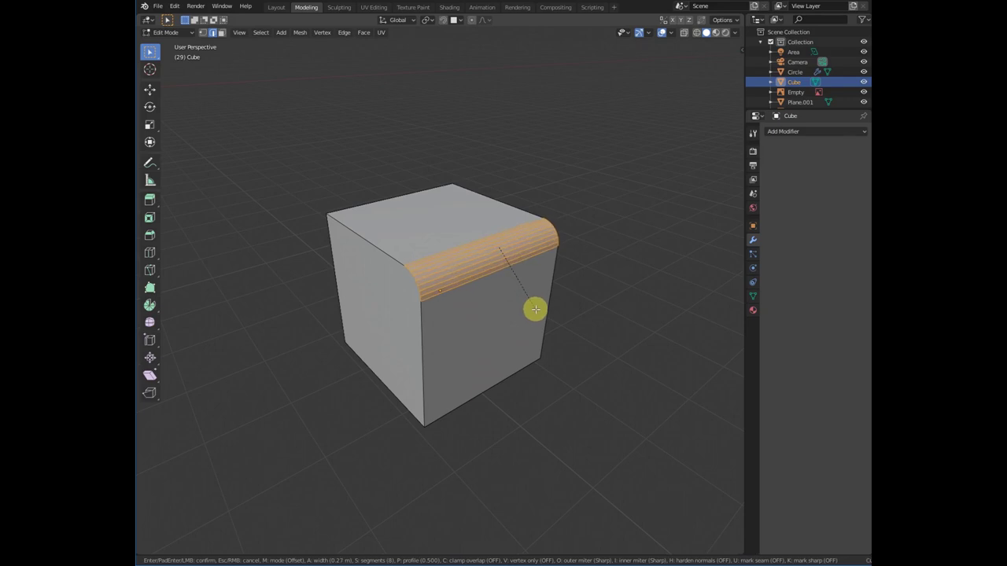
scroll(534, 308, "down", 2)
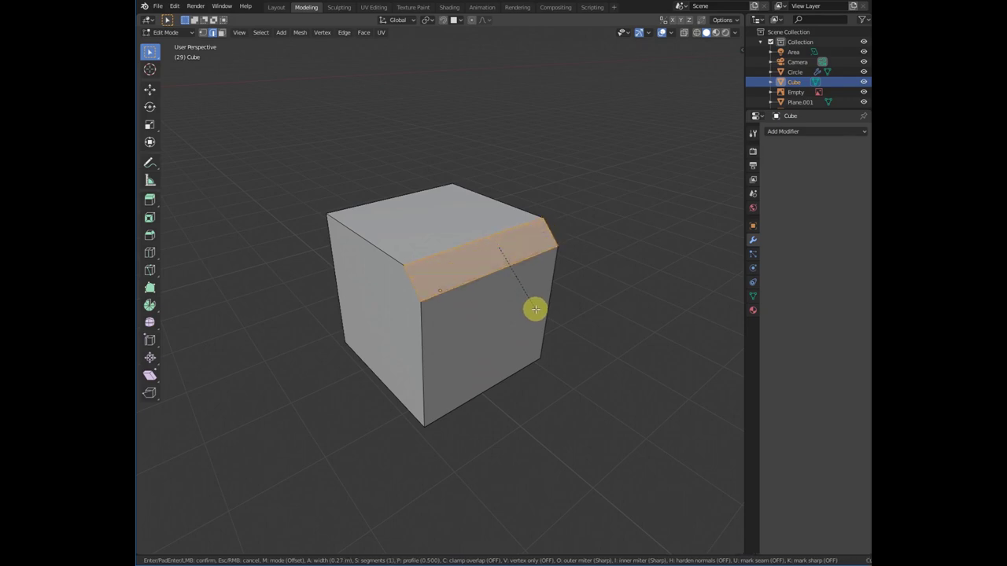
scroll(550, 337, "up", 7)
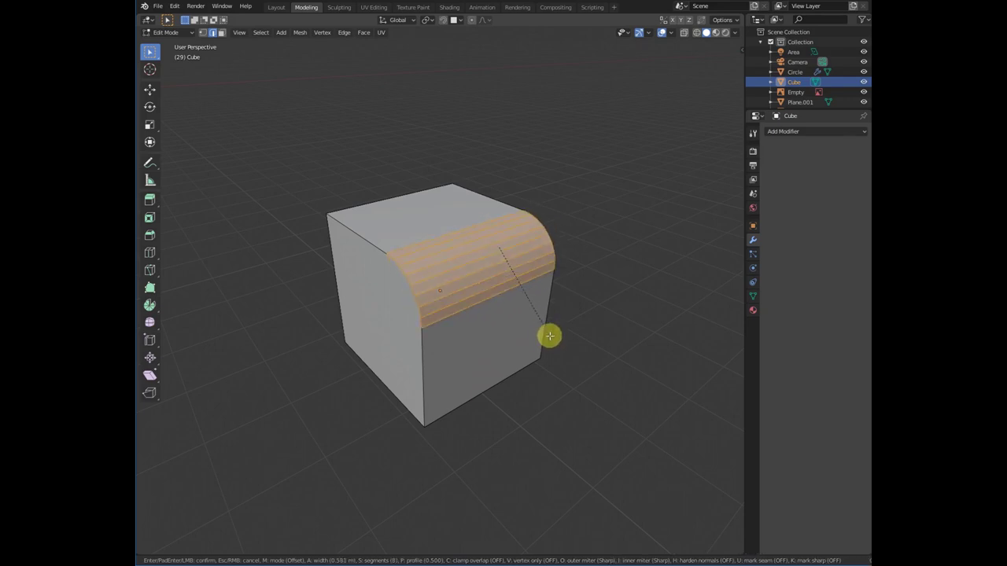
left_click(549, 334)
middle_click_drag(553, 310, 507, 308)
key("alt+a")
key("Tab")
key("alt+a")
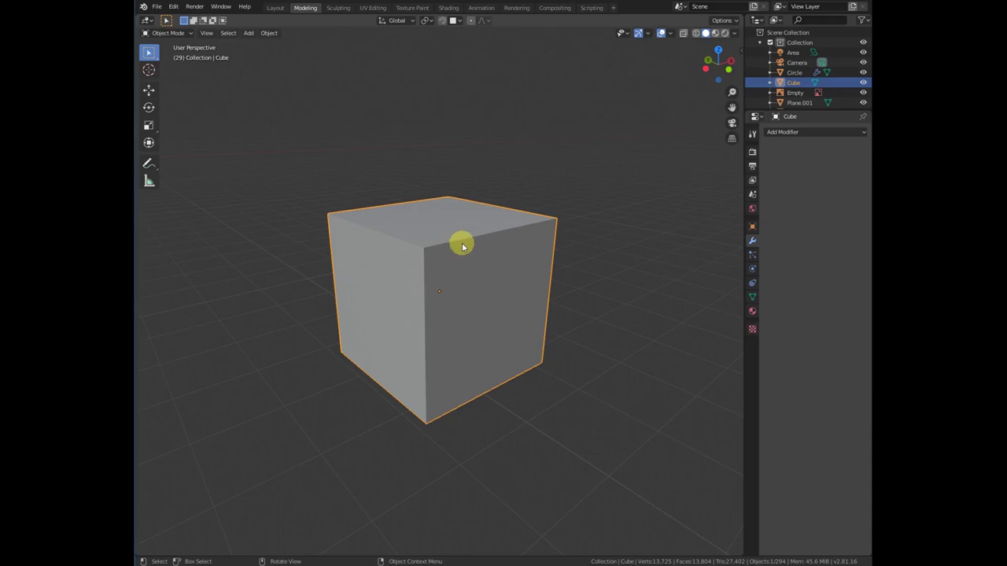
In face select mode, extrude the cube's top face upward, undo it, then switch to front view.
scroll(462, 246, "down", 3)
key("Tab")
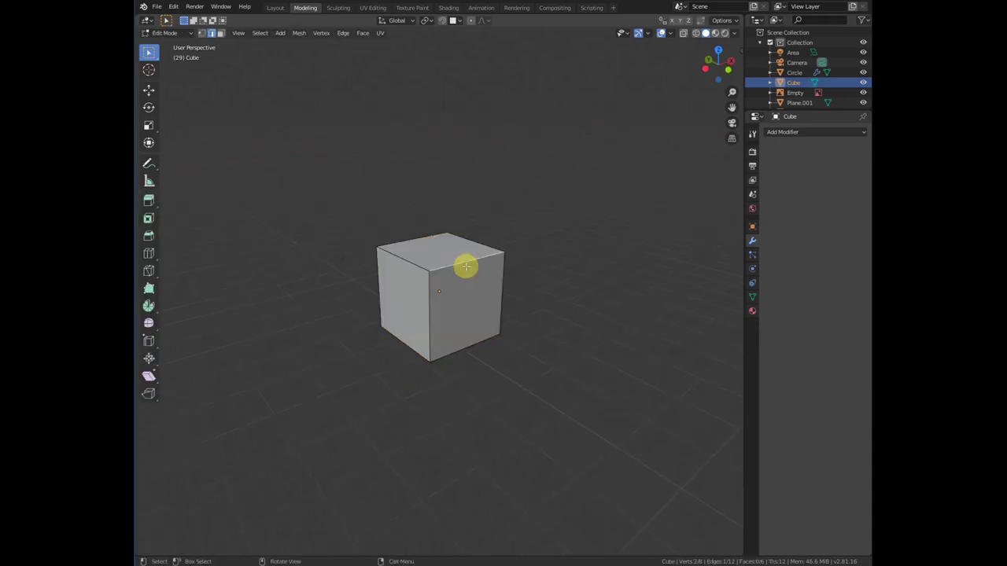
left_click(222, 34)
left_click(492, 245)
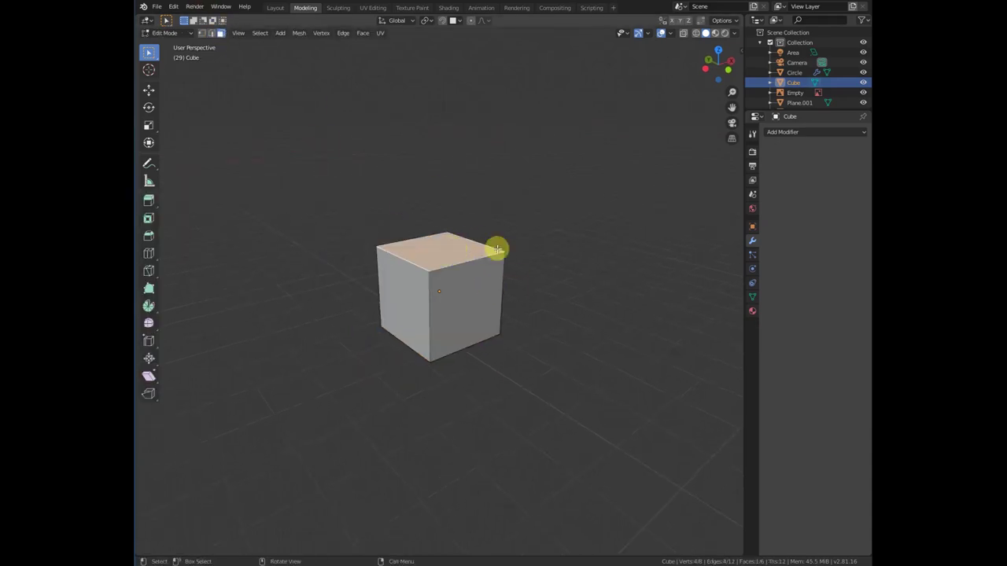
middle_click_drag(497, 247, 468, 341)
key("e")
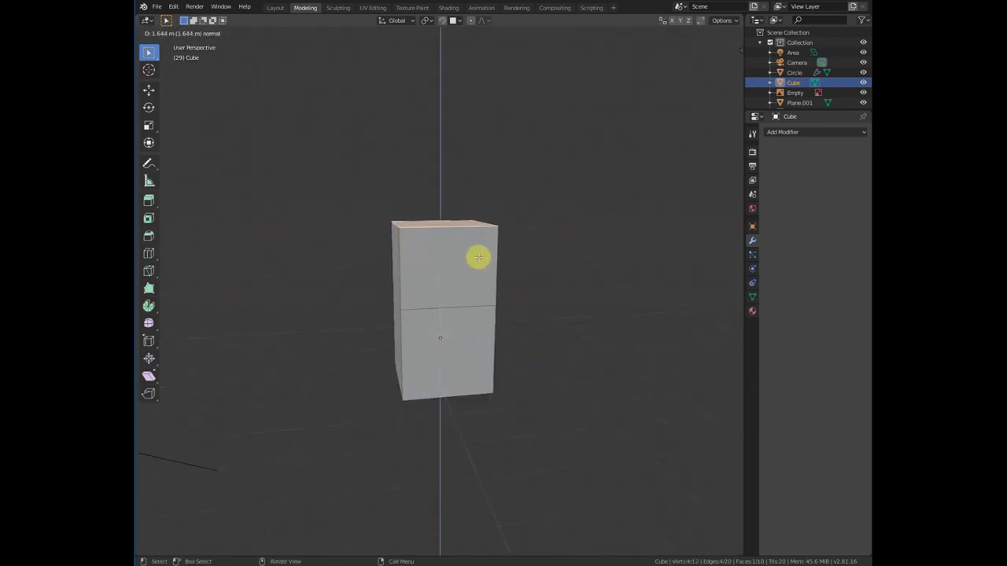
left_click(479, 259)
key("g")
right_click(534, 226)
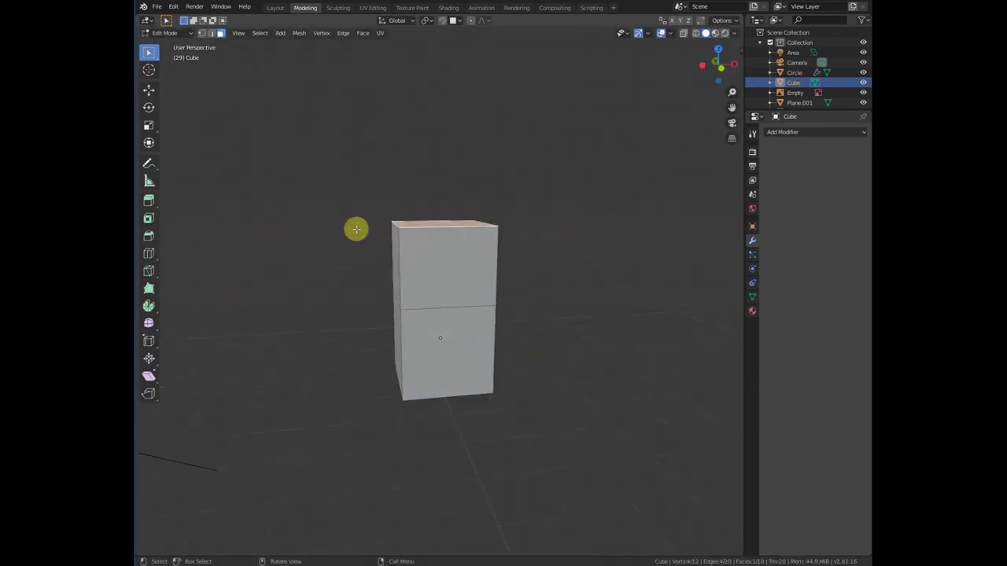
key("ctrl+z")
key("KP_1")
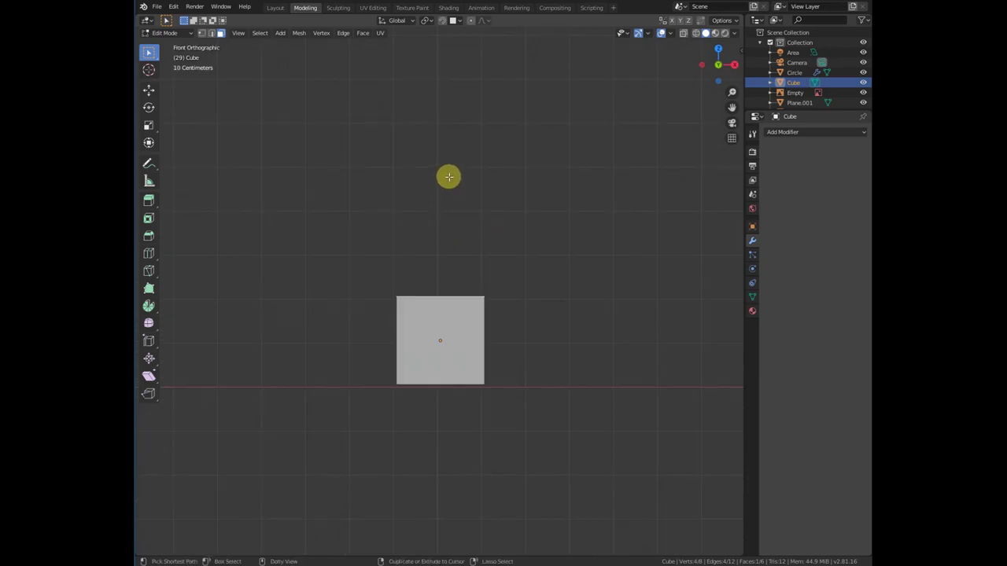
Extrude the top face to the cursor repeatedly, building segments up and to the right.
right_click(448, 176, "ctrl")
scroll(498, 173, "down", 5)
right_click(456, 198, "ctrl")
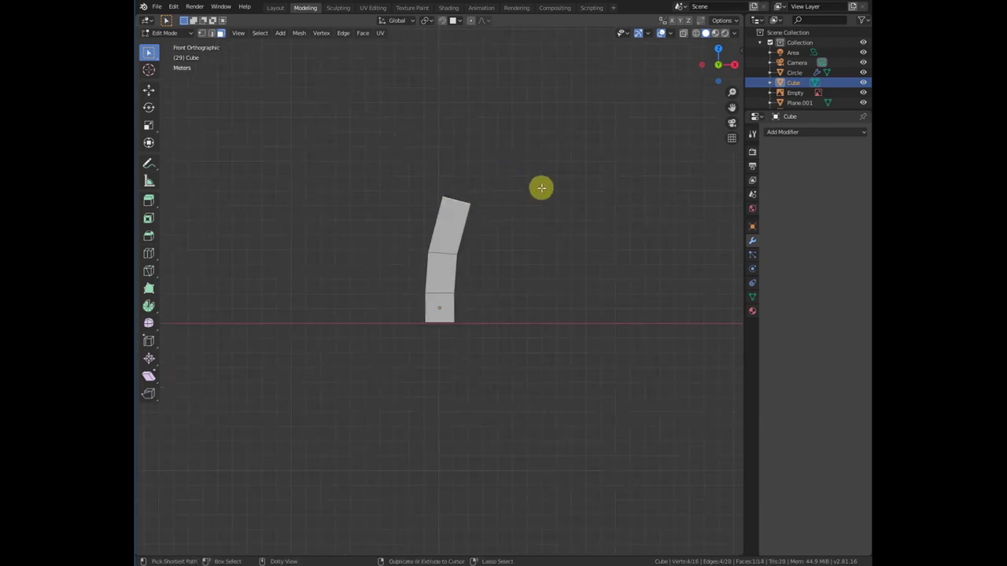
right_click(527, 165, "ctrl")
right_click(594, 156, "ctrl")
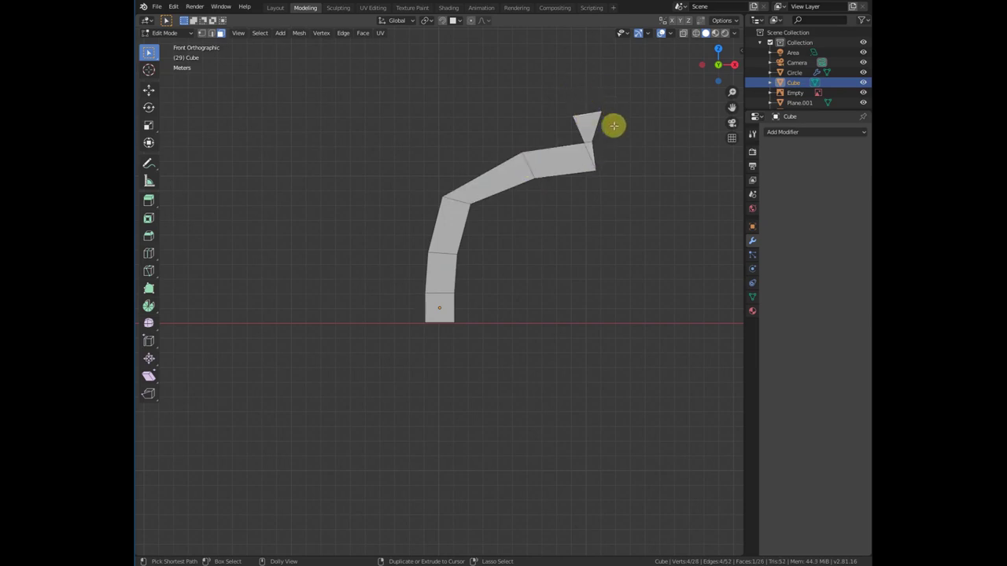
right_click(650, 124, "ctrl")
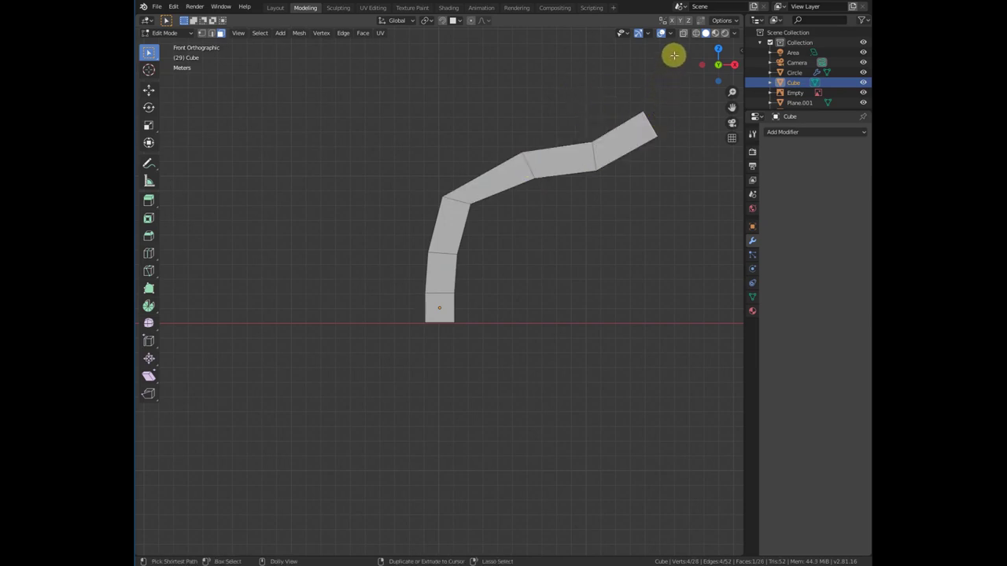
right_click(664, 63, "ctrl")
scroll(590, 103, "down", 2)
Continue the extruded chain left across the top and down to the ground line, forming a hook.
right_click(540, 139, "ctrl")
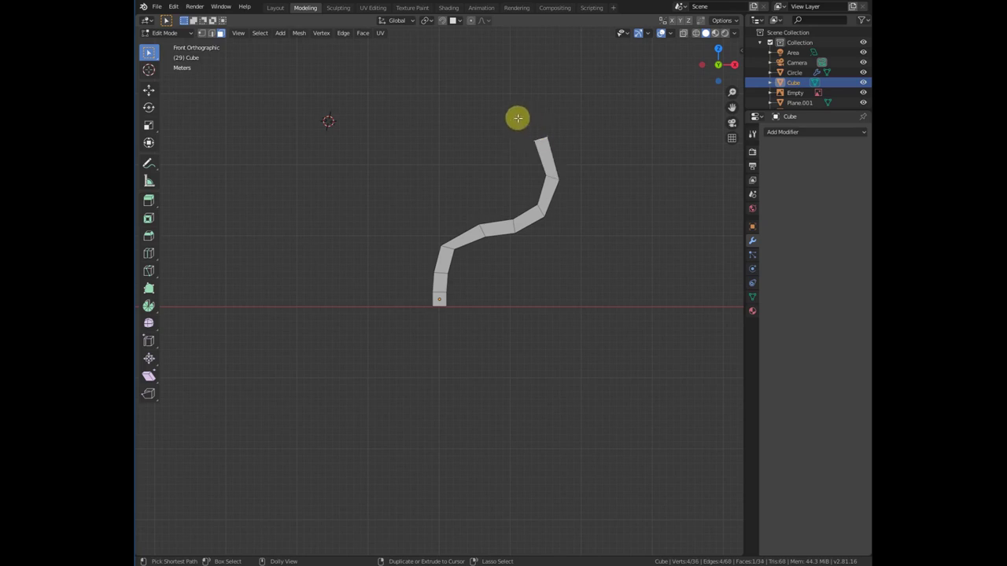
right_click(517, 118, "ctrl")
right_click(483, 111, "ctrl")
right_click(446, 111, "ctrl")
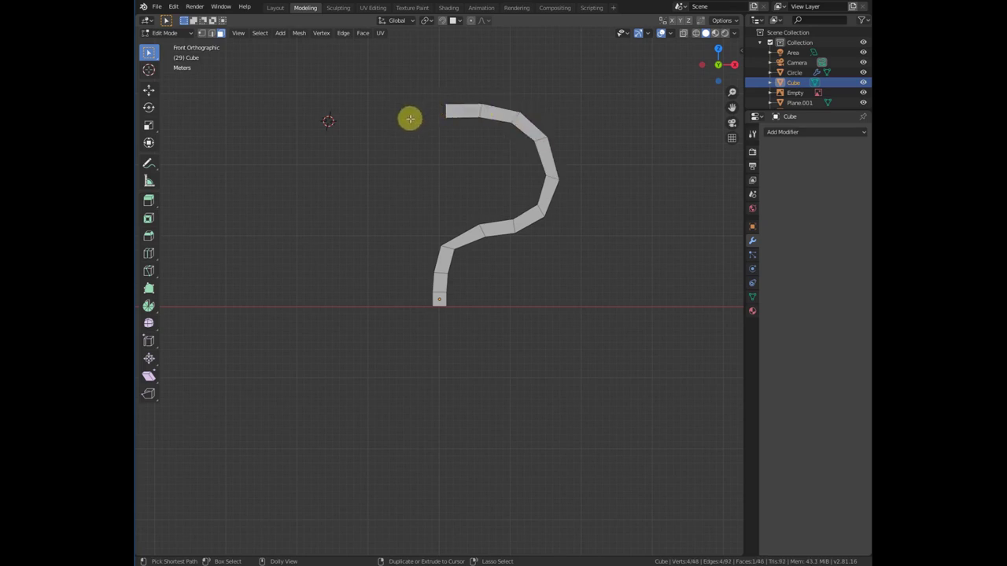
right_click(409, 119, "ctrl")
right_click(362, 140, "ctrl")
right_click(338, 169, "ctrl")
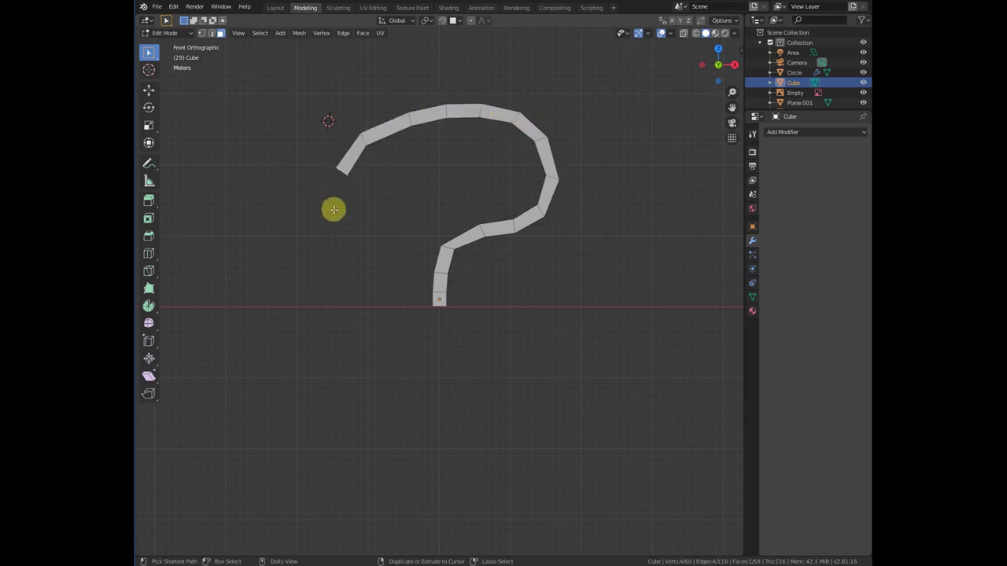
right_click(330, 208, "ctrl")
right_click(336, 242, "ctrl")
right_click(335, 273, "ctrl")
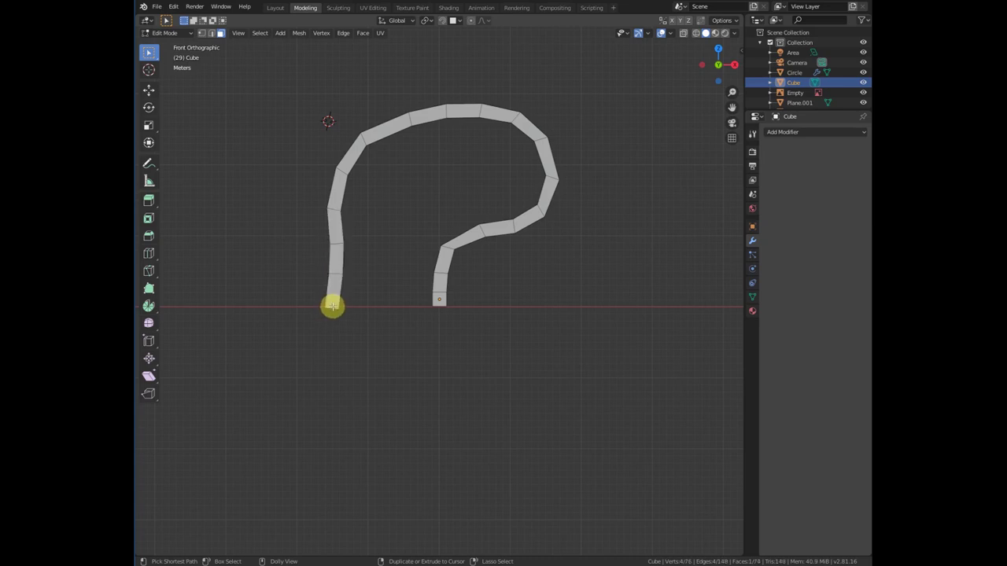
scroll(443, 292, "down", 5)
middle_click_drag(443, 291, 404, 306)
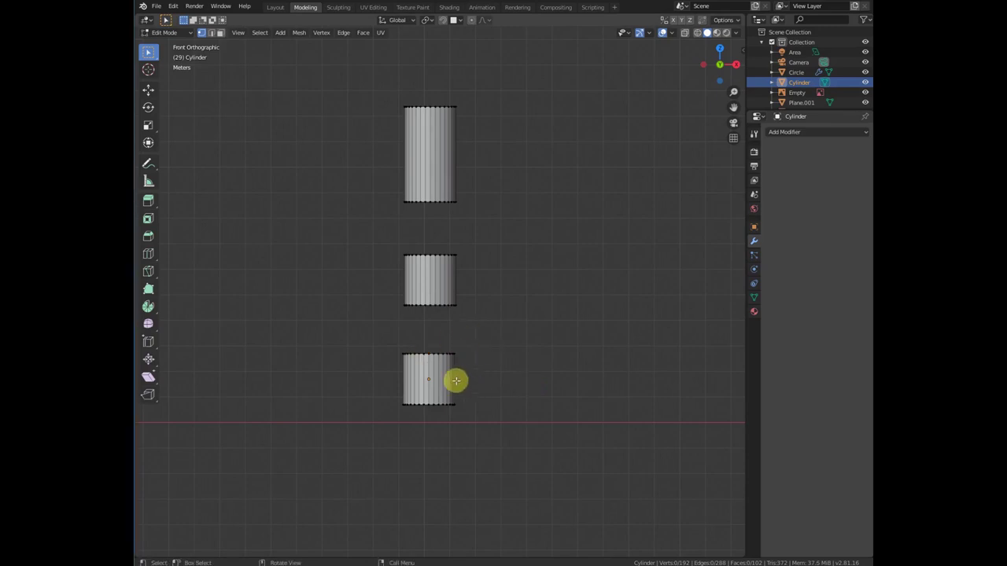
Select the middle cylinder's bottom face with the other loop and bridge them via F3 'br'.
middle_click_drag(456, 381, 428, 317)
left_click(428, 317, "shift")
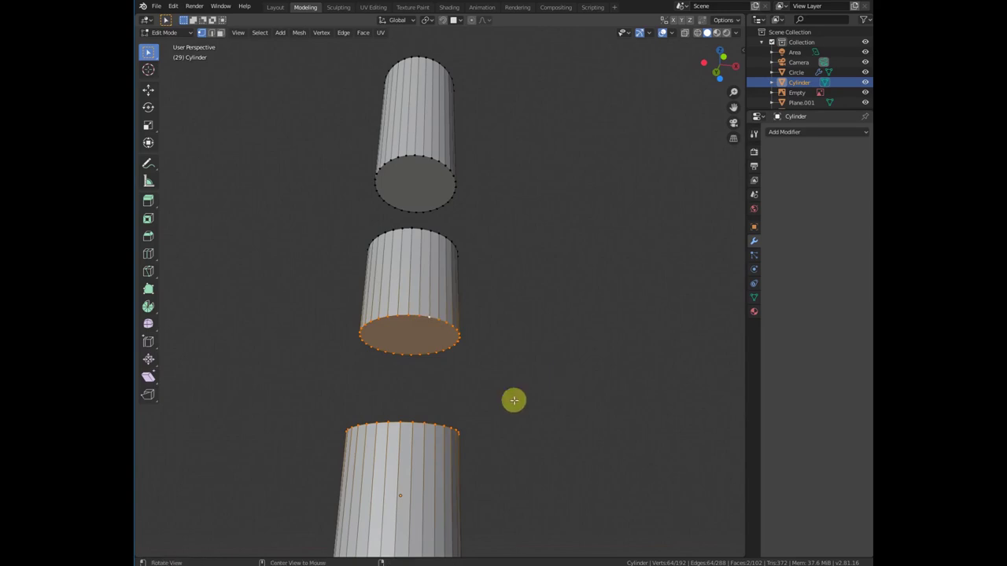
middle_click_drag(513, 400, 463, 391)
key("F3")
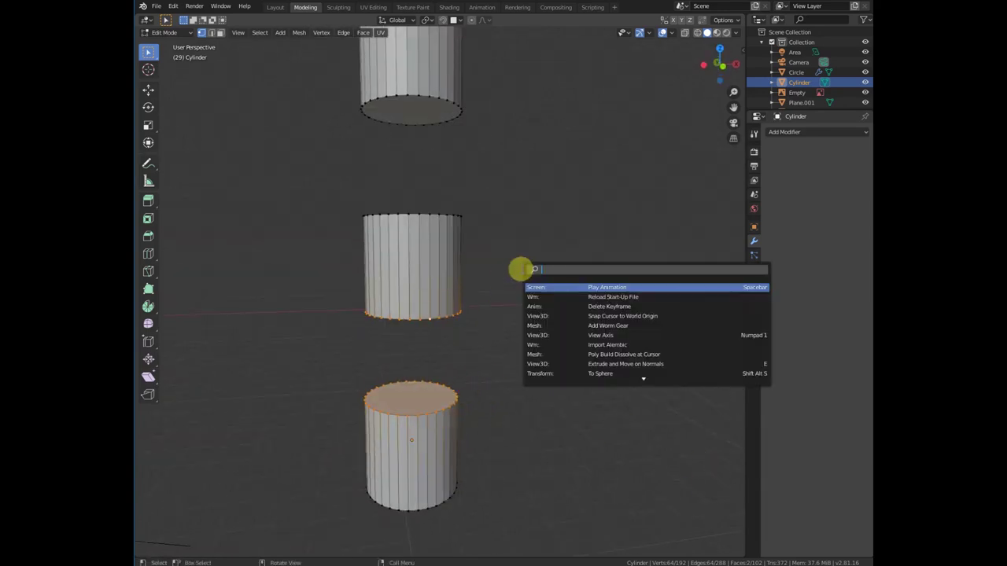
type("bri")
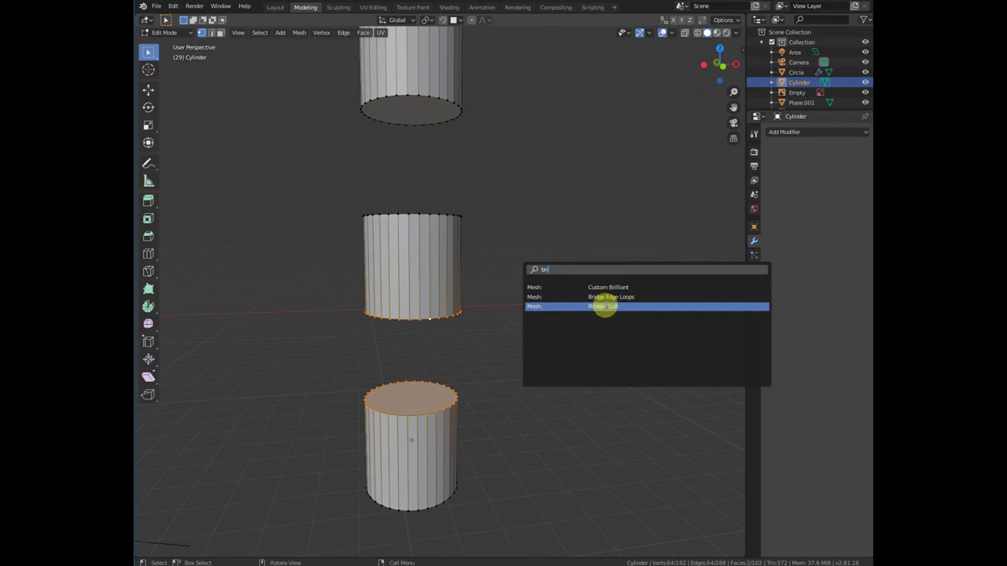
left_click(611, 297)
Bridge the lower cylinder's top loop to the upper cylinder's bottom loop, then leave Edit Mode.
middle_click_drag(512, 339, 536, 313)
scroll(457, 288, "down", 3)
middle_click_drag(488, 291, 463, 349, "shift")
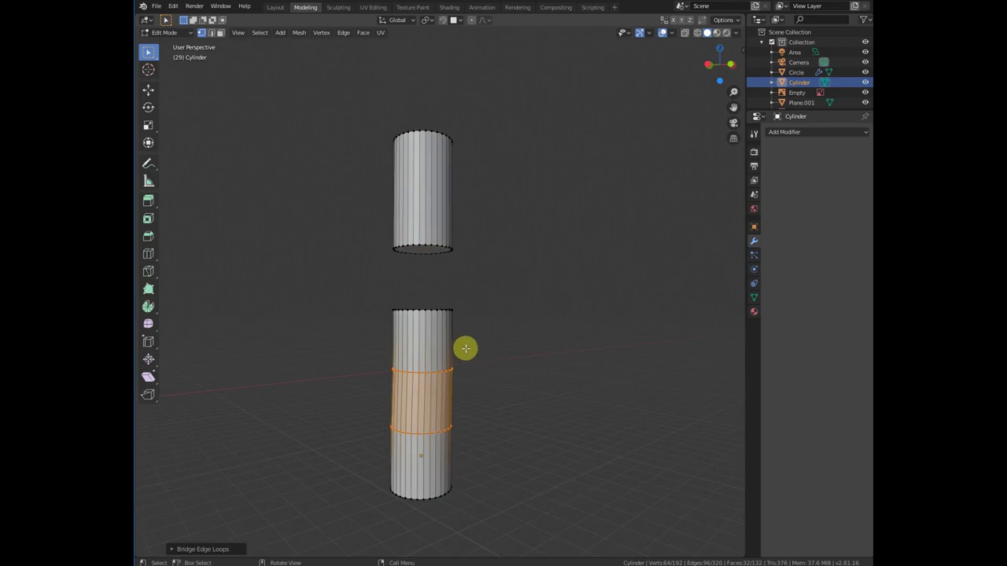
scroll(463, 348, "up", 3)
left_click(418, 331, "alt")
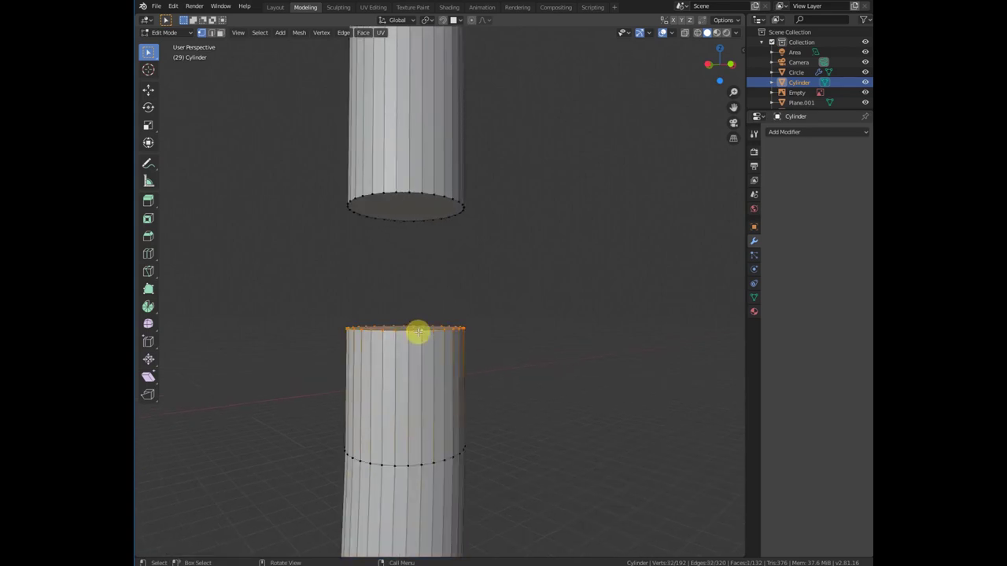
left_click(421, 197, "alt+shift")
key("F3")
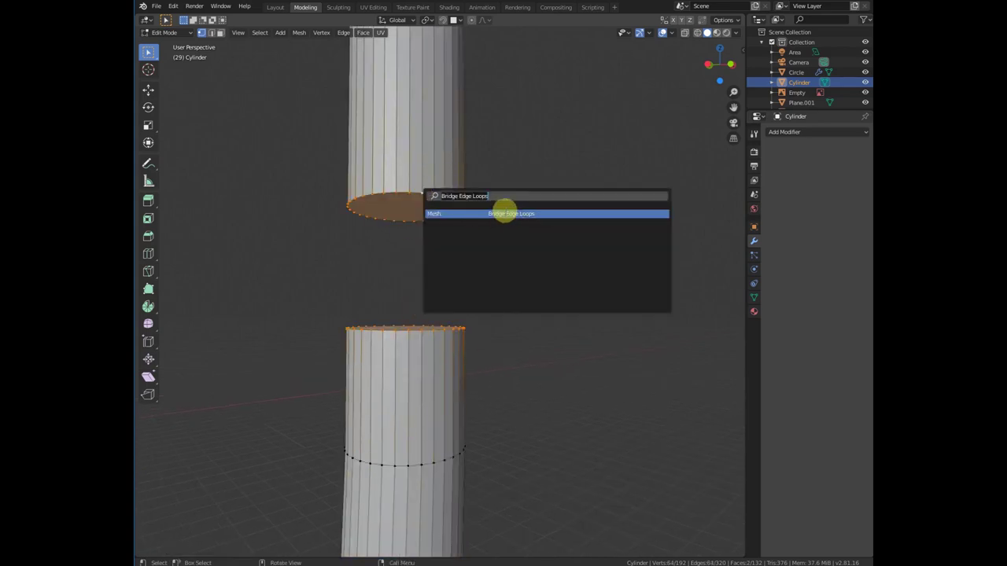
left_click(504, 213)
scroll(503, 209, "down", 5)
key("Tab")
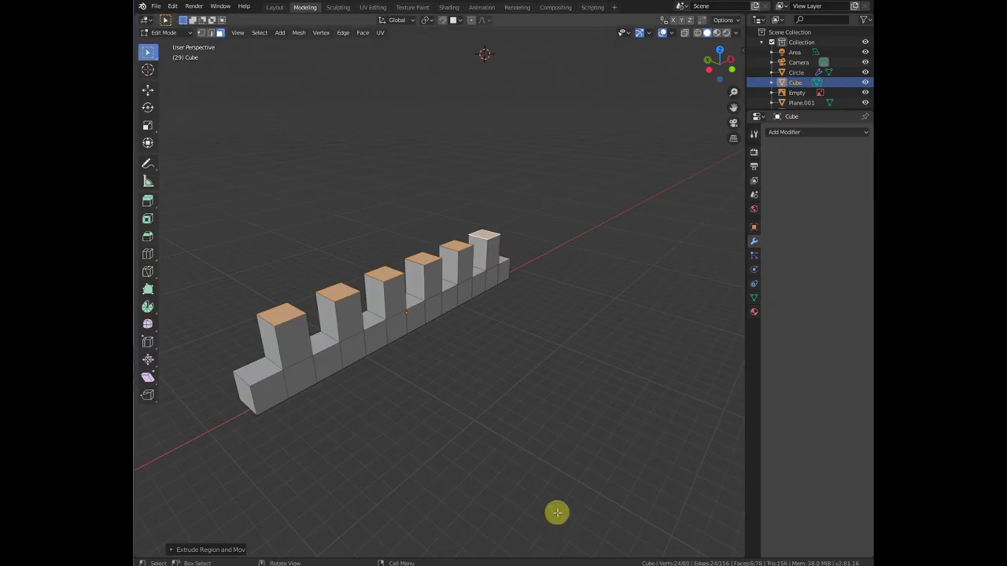
Trial-scale the raised top faces around their shared centre, viewing the cube row from the front.
left_click(476, 391)
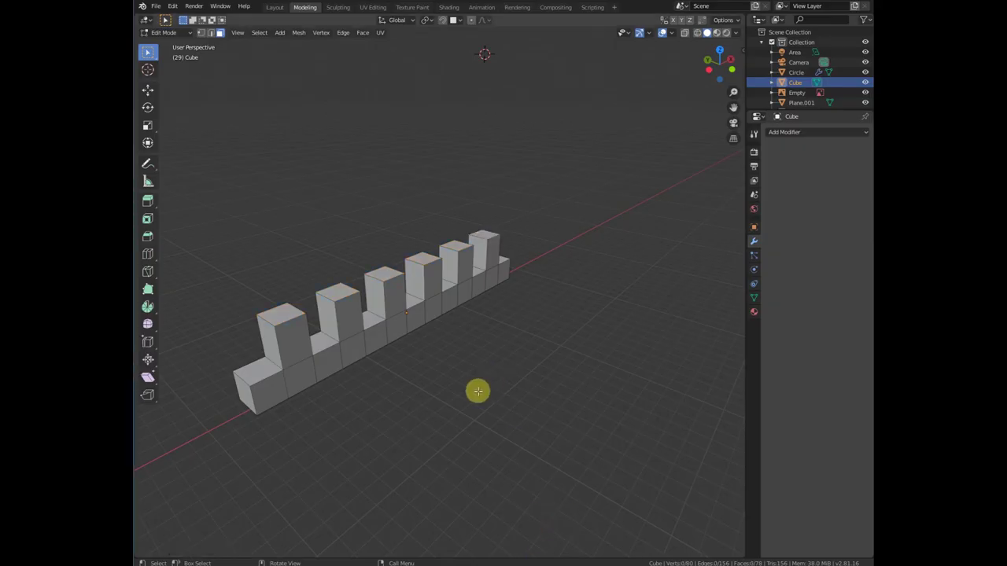
middle_click_drag(477, 391, 422, 352)
middle_click_drag(423, 352, 500, 406)
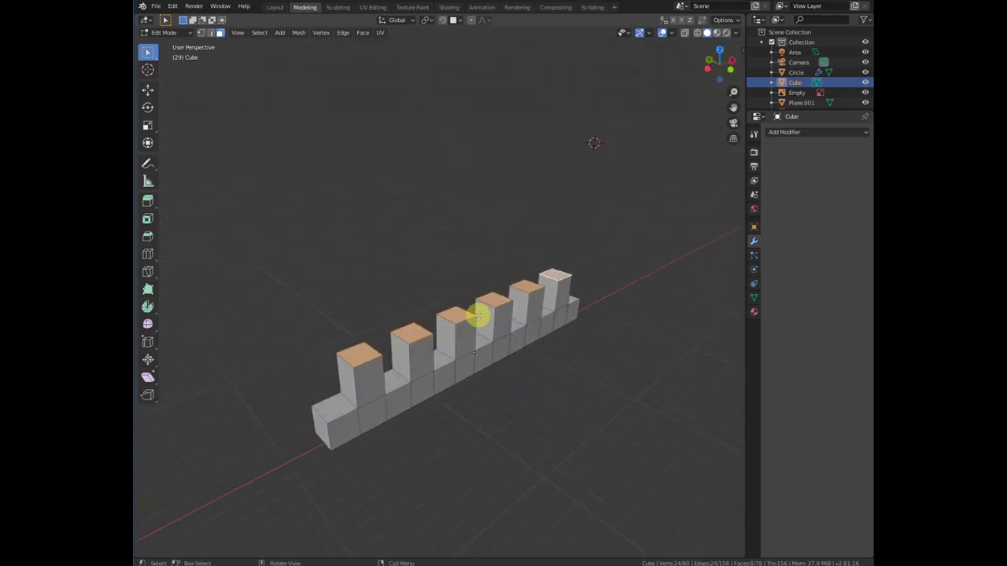
key("s")
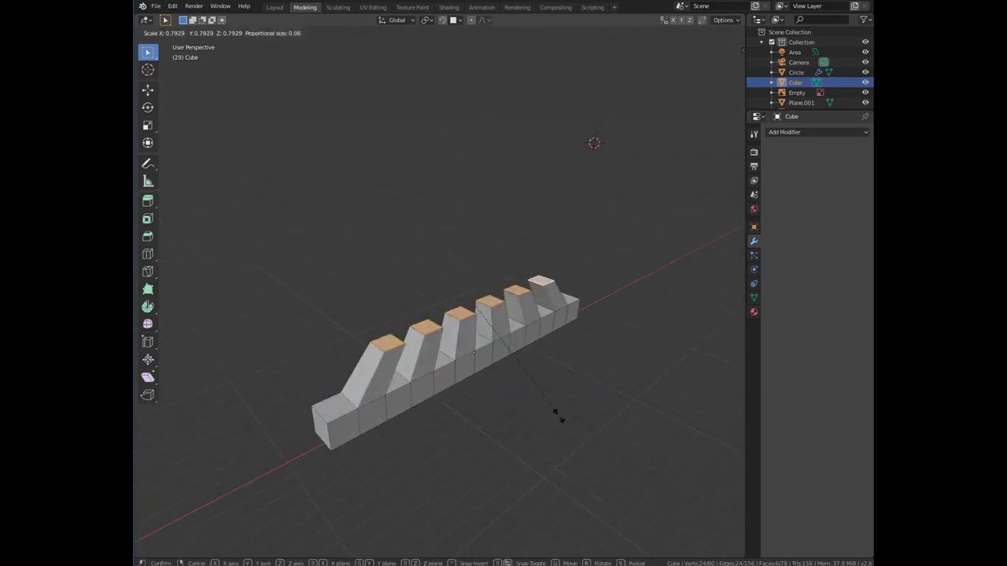
key("Escape")
middle_click_drag(539, 393, 464, 381)
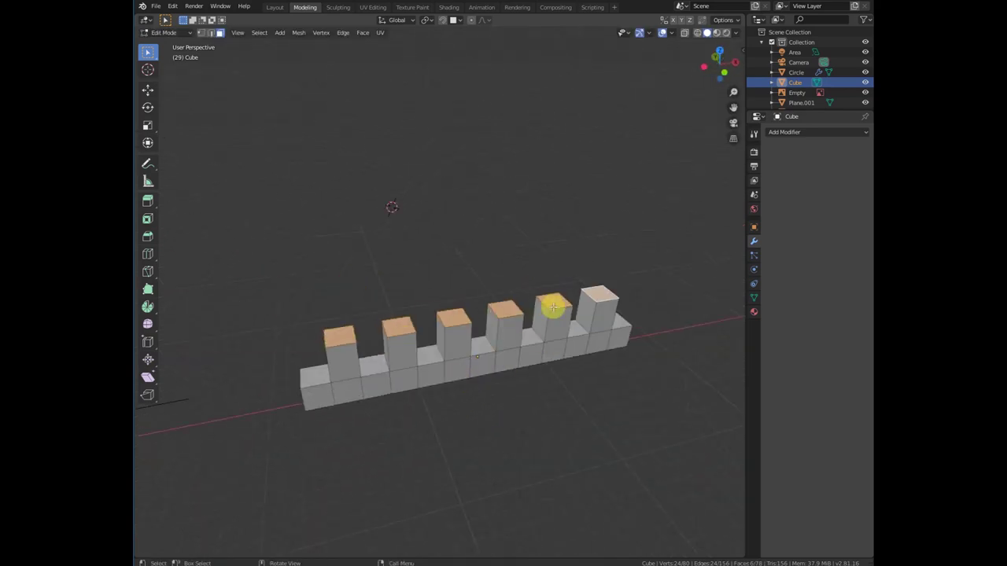
key("s")
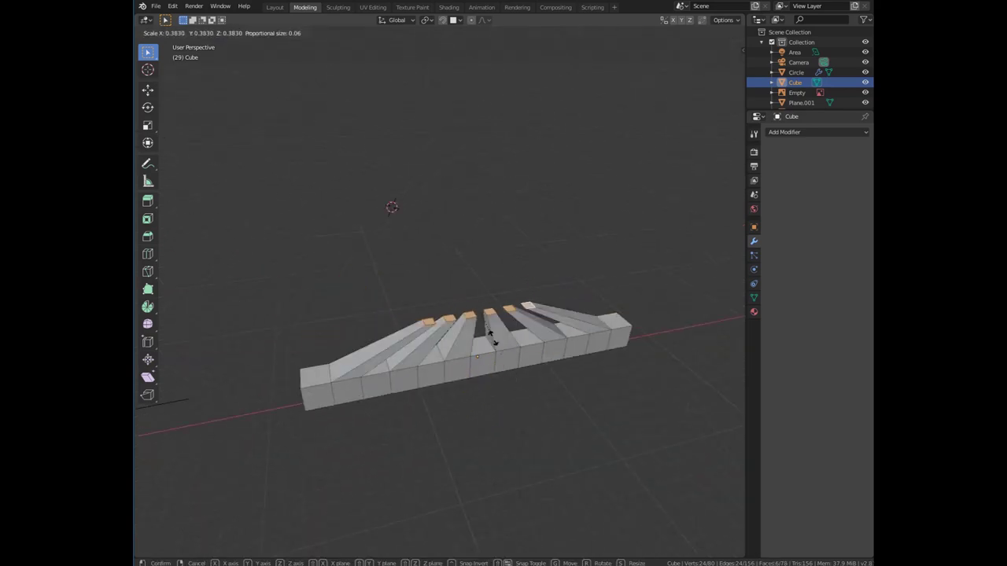
left_click(544, 375)
Switch the pivot point to Individual Origins and scale each top face into a tapered tooth.
key("s")
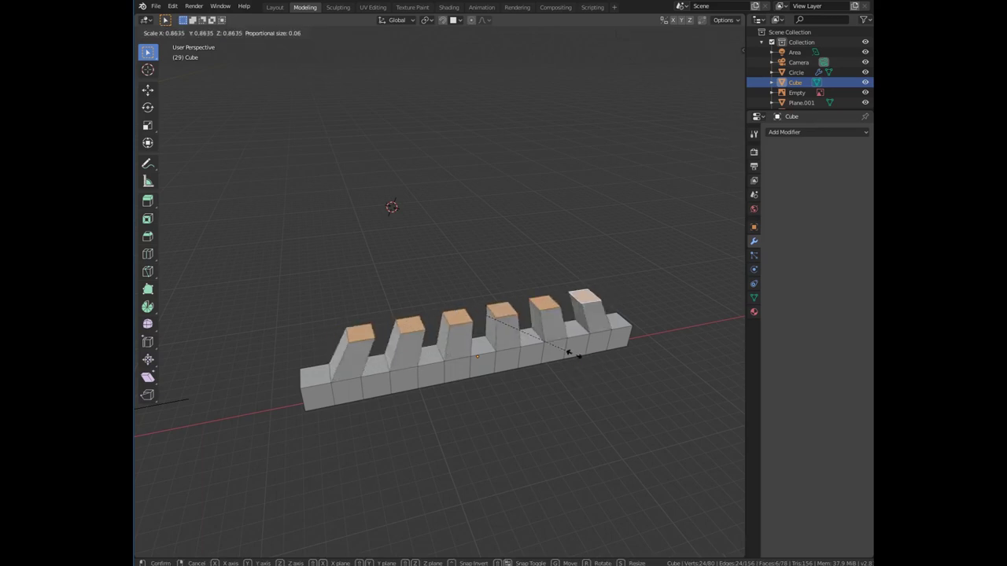
left_click(551, 330)
left_click(425, 19)
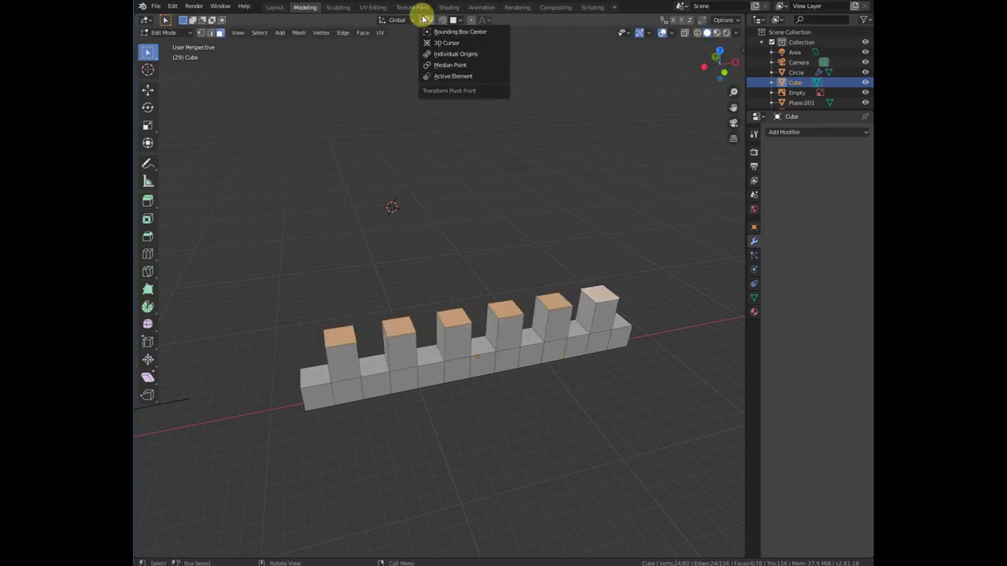
left_click(443, 53)
key("s")
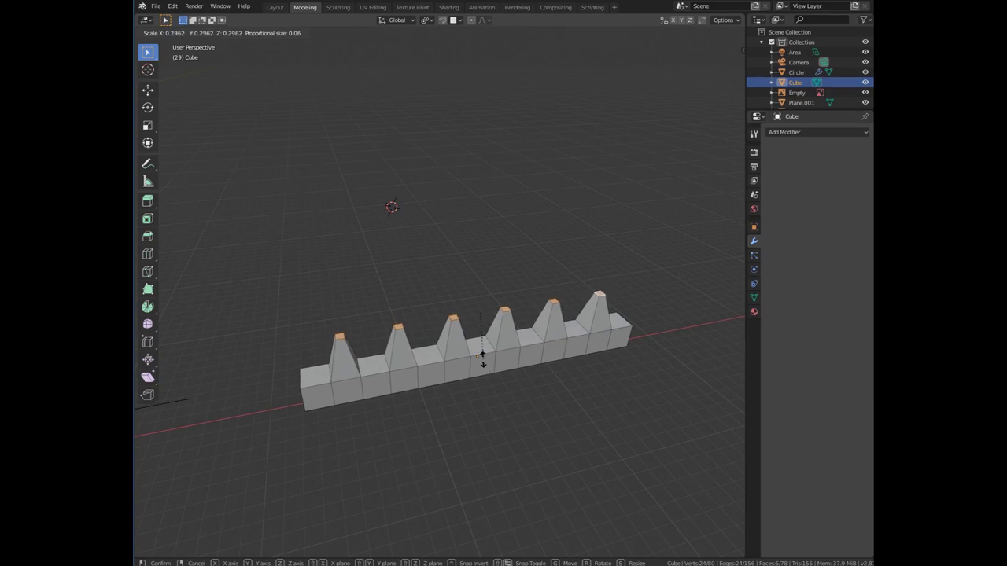
left_click(488, 409)
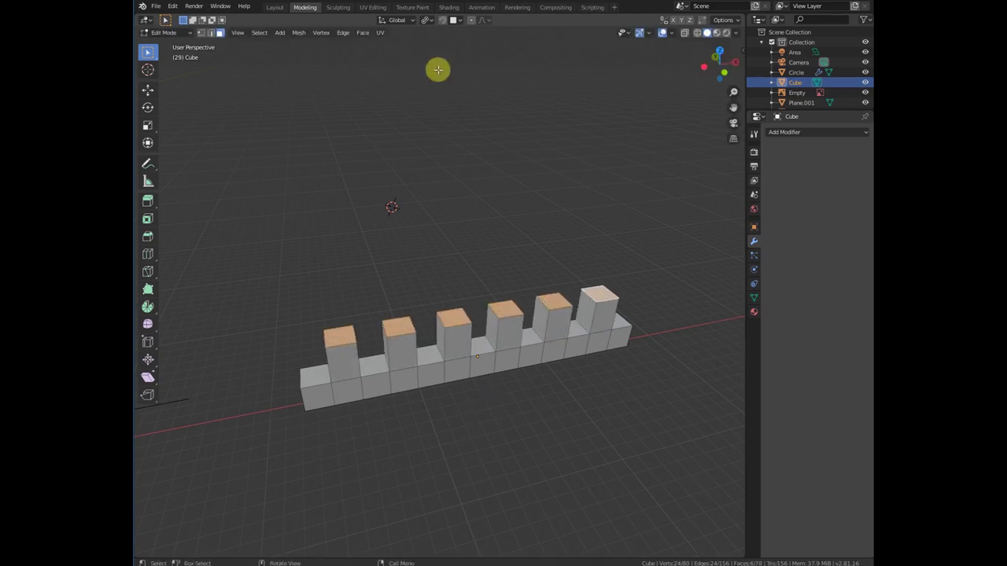
Recheck the pivot choices and scale the top faces once more with Individual Origins.
left_click(425, 19)
left_click(514, 165)
key("s")
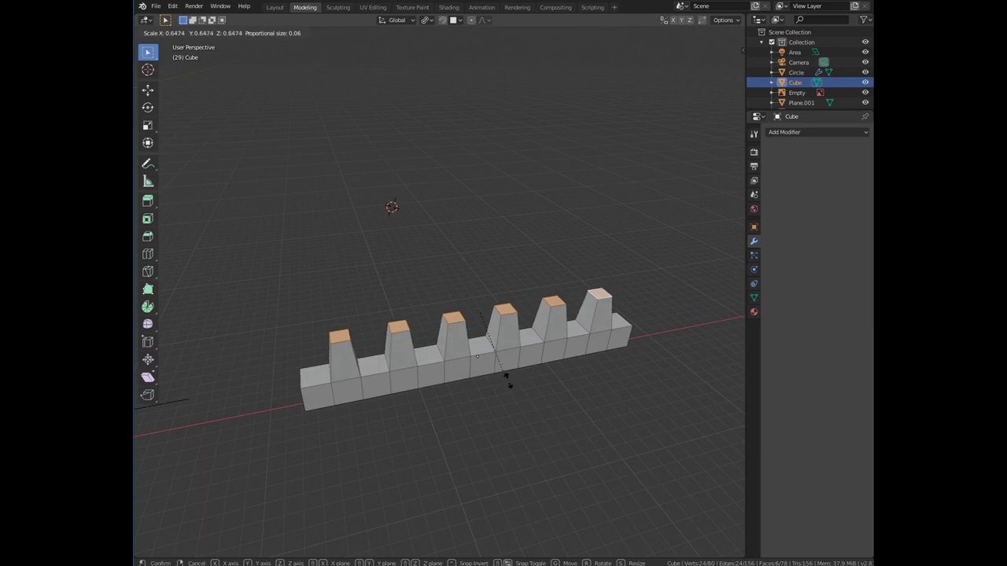
left_click(535, 397)
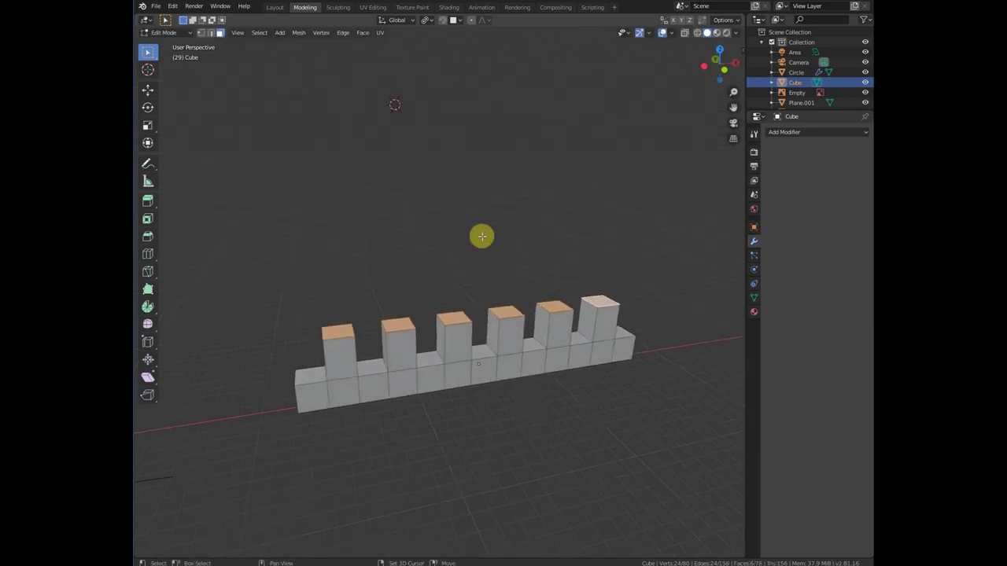
middle_click_drag(524, 308, 475, 119)
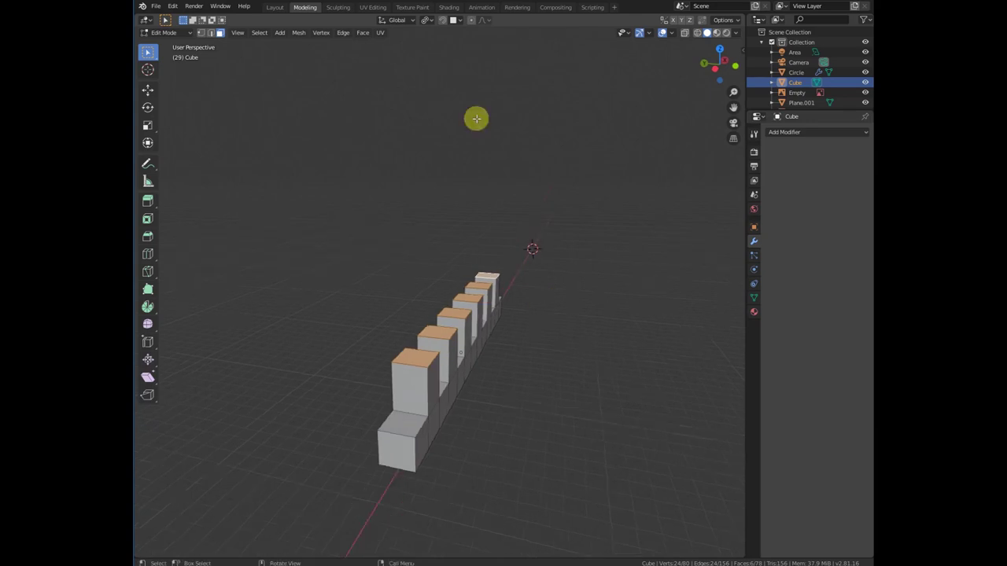
left_click(423, 21)
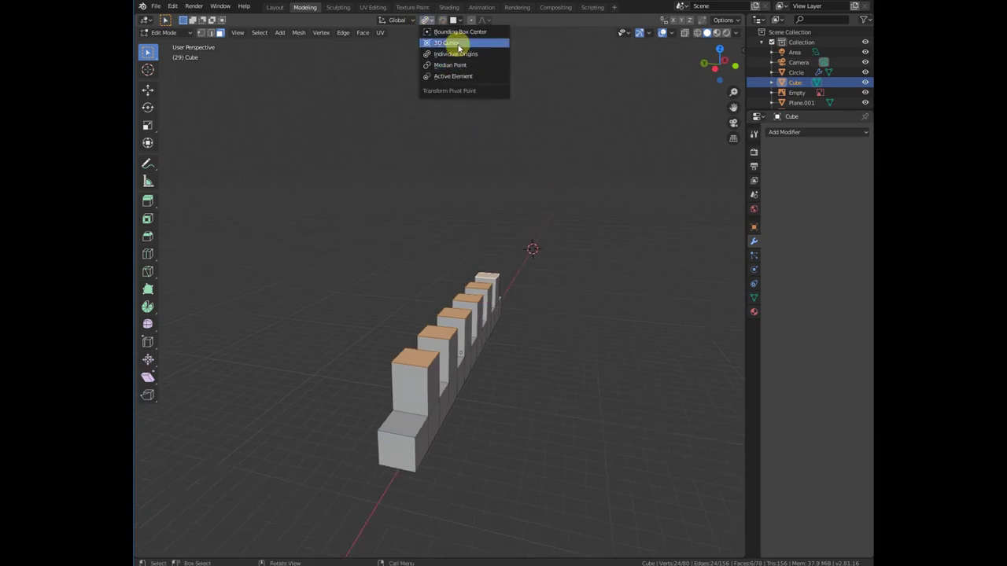
left_click(456, 40)
middle_click_drag(543, 283, 551, 303)
key("s")
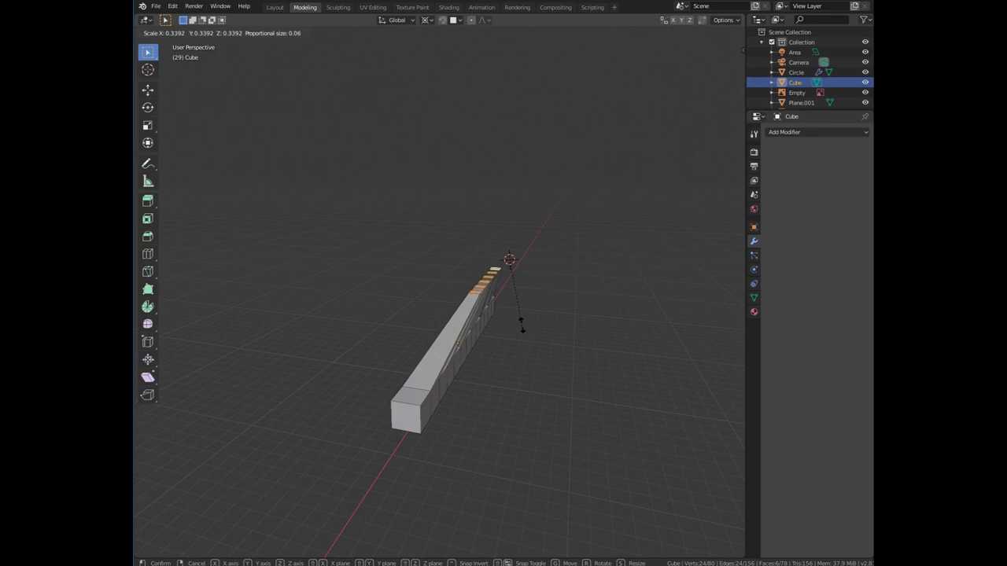
right_click(529, 358)
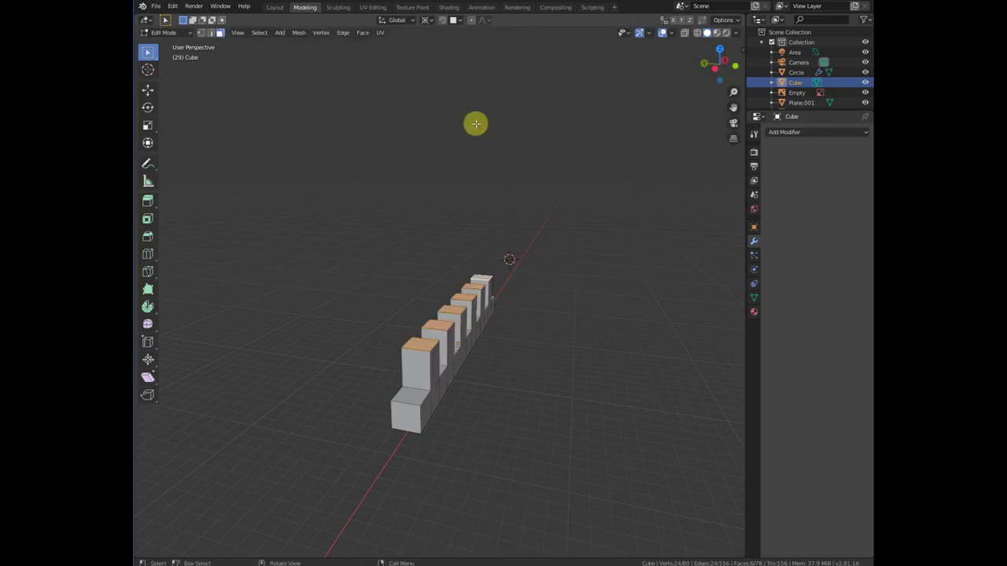
left_click(427, 20)
middle_click_drag(489, 102, 555, 275)
key("s")
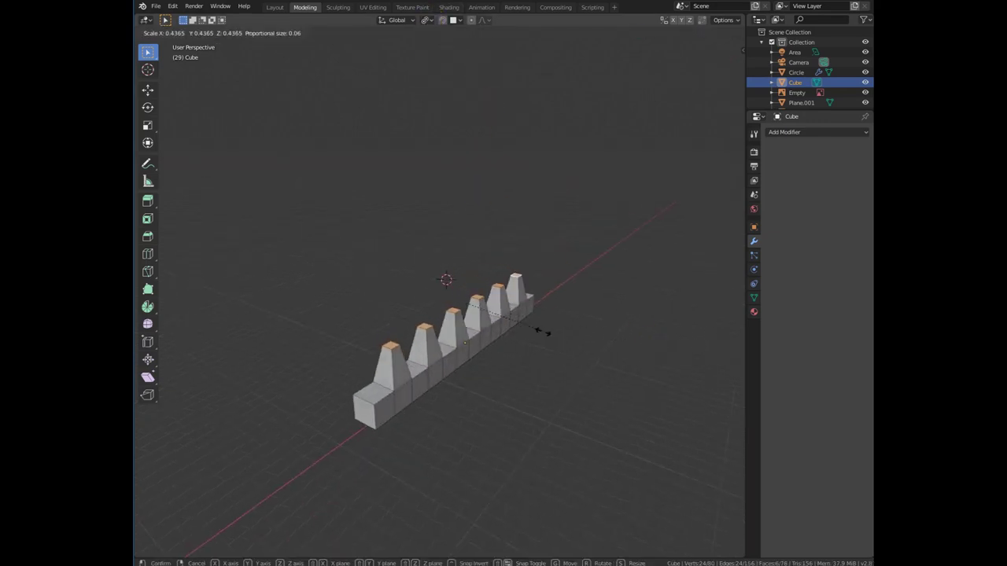
right_click(487, 291)
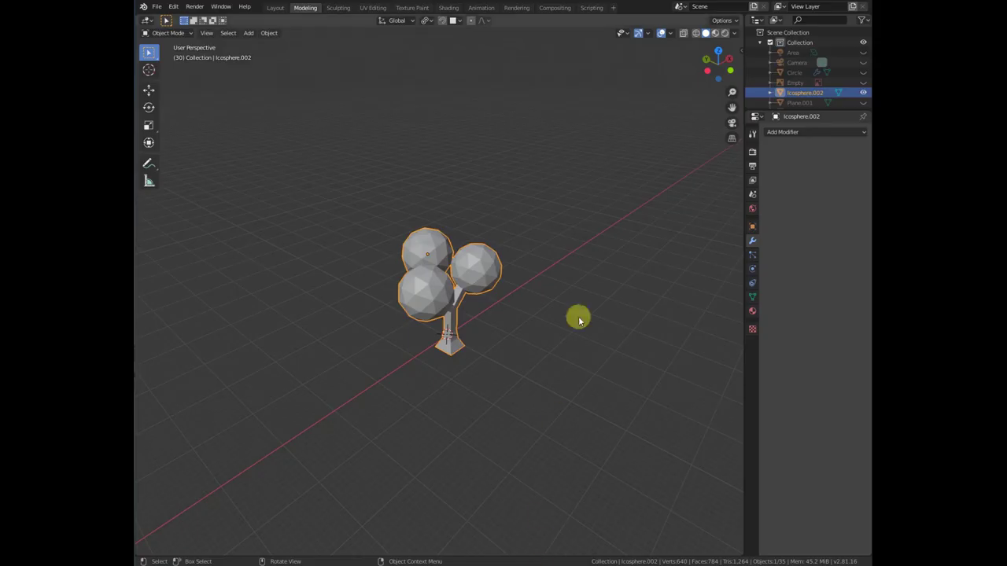
Deselect everything in the Tip 8 low-poly tree scene.
left_click(515, 252)
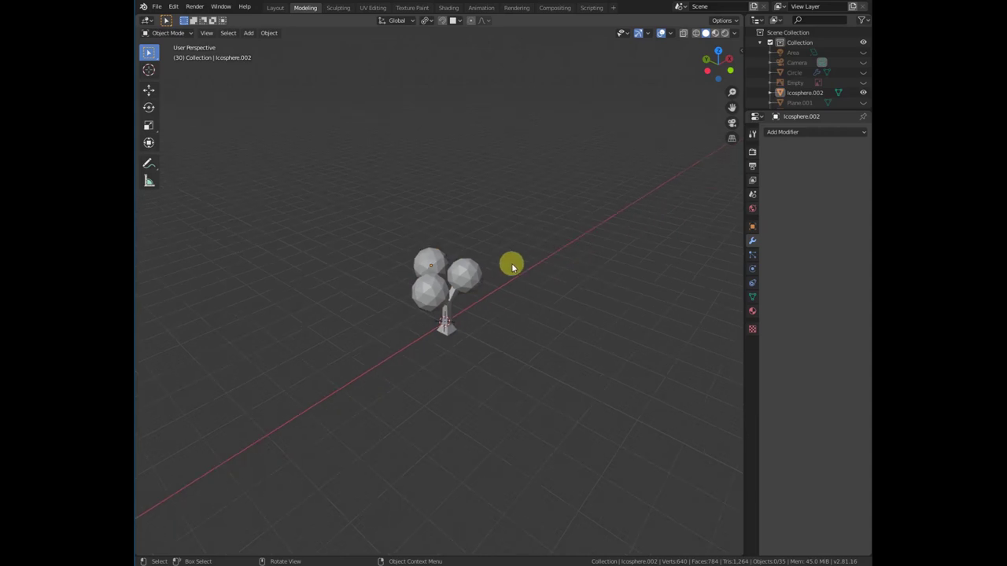
Select the tree, switch to top view, and place five duplicates around it.
left_click(427, 288)
key("KP_7")
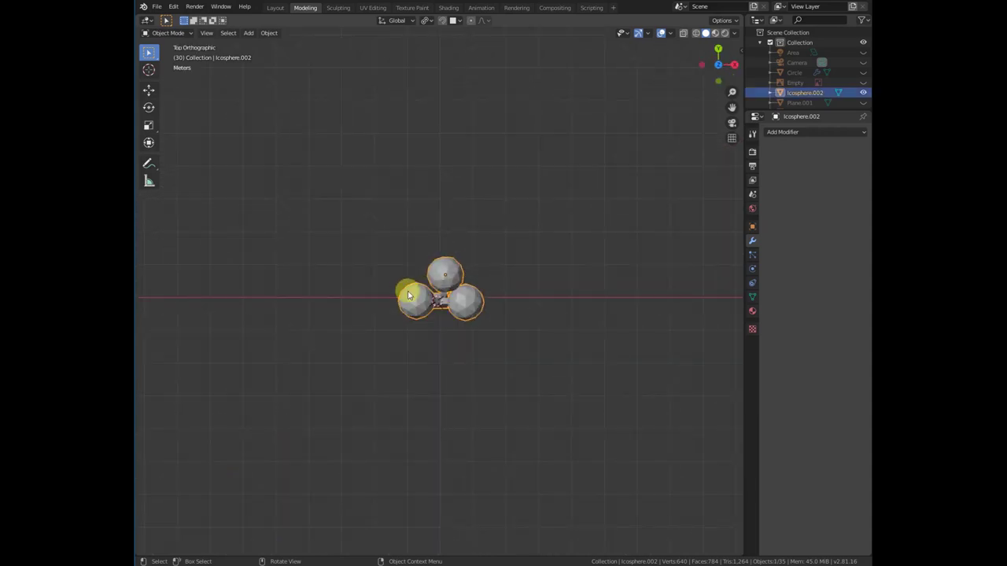
scroll(408, 295, "down", 2)
key("shift+d")
left_click(400, 215)
key("shift+d")
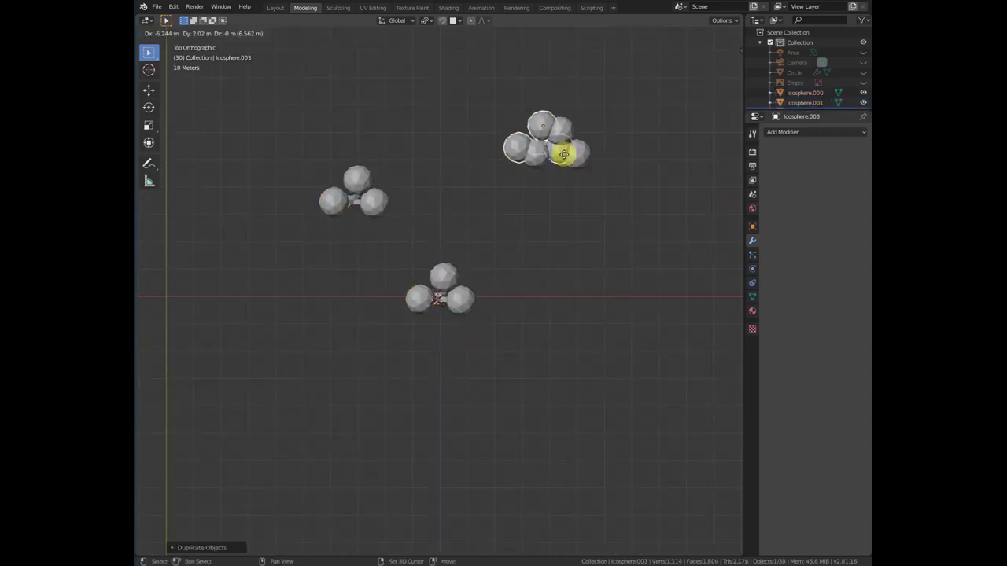
left_click(569, 154)
key("shift+d")
left_click(448, 111)
key("shift+d")
left_click(283, 160)
key("shift+d")
left_click(232, 346)
Place six more tree duplicates across the grid, then orbit to a perspective view.
key("shift+d")
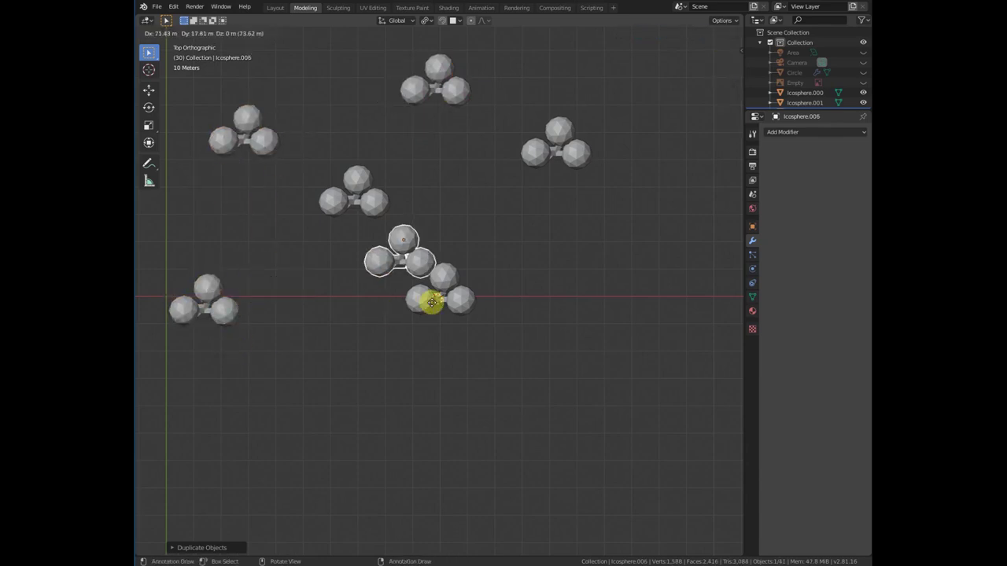
left_click(378, 338)
key("shift+d")
left_click(503, 489)
key("shift+d")
left_click(609, 372)
key("shift+d")
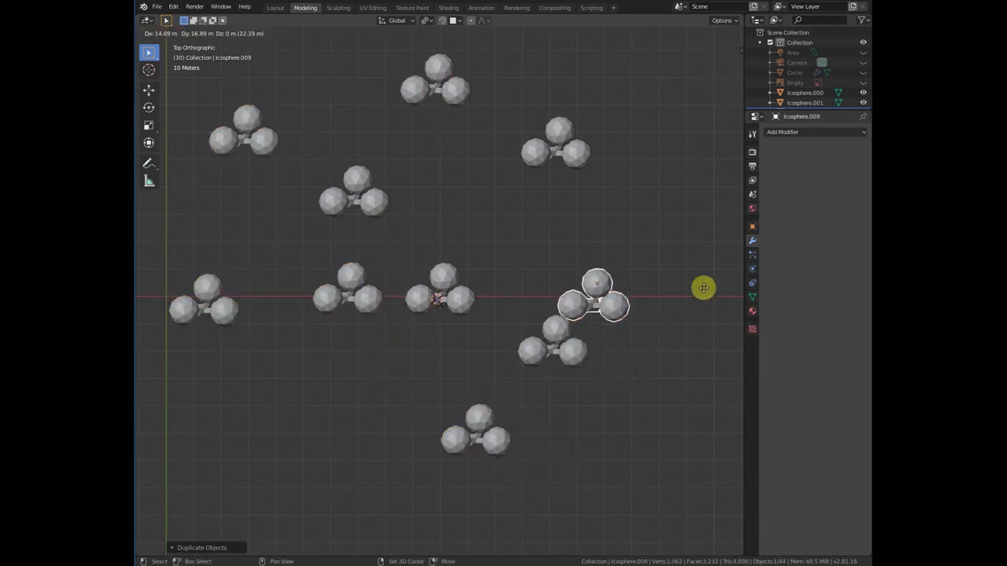
left_click(139, 270)
key("shift+d")
left_click(534, 226)
key("shift+d")
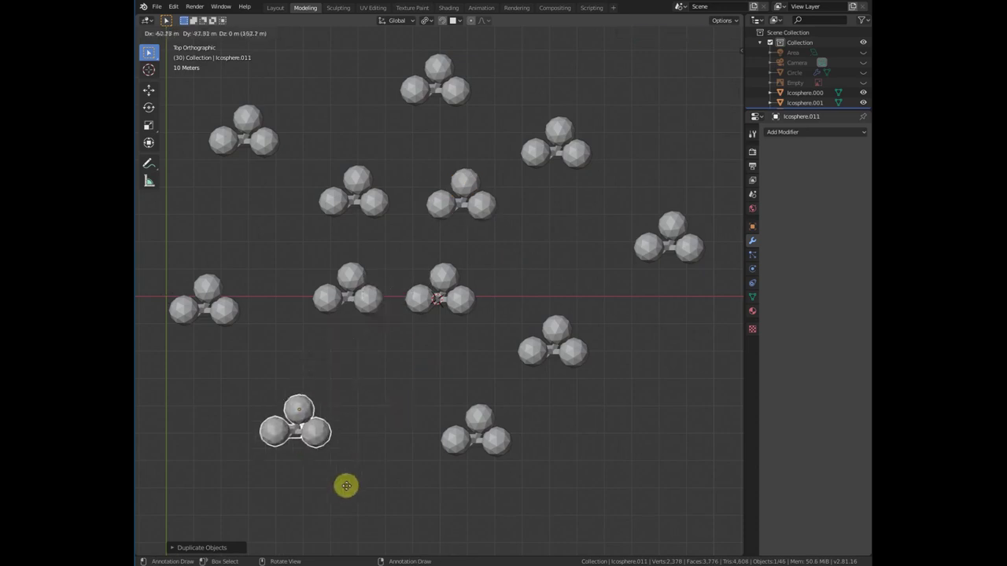
left_click(346, 485)
middle_click_drag(464, 427, 357, 270)
Select all trees and run Randomize Transform with Rotation Z raised to 87°.
scroll(503, 295, "down", 2)
key("a")
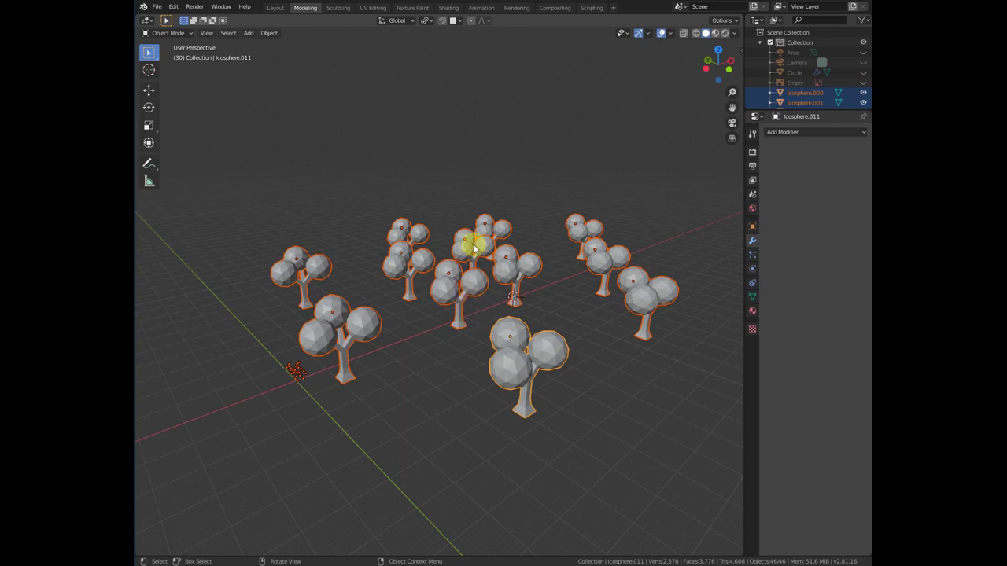
key("F3")
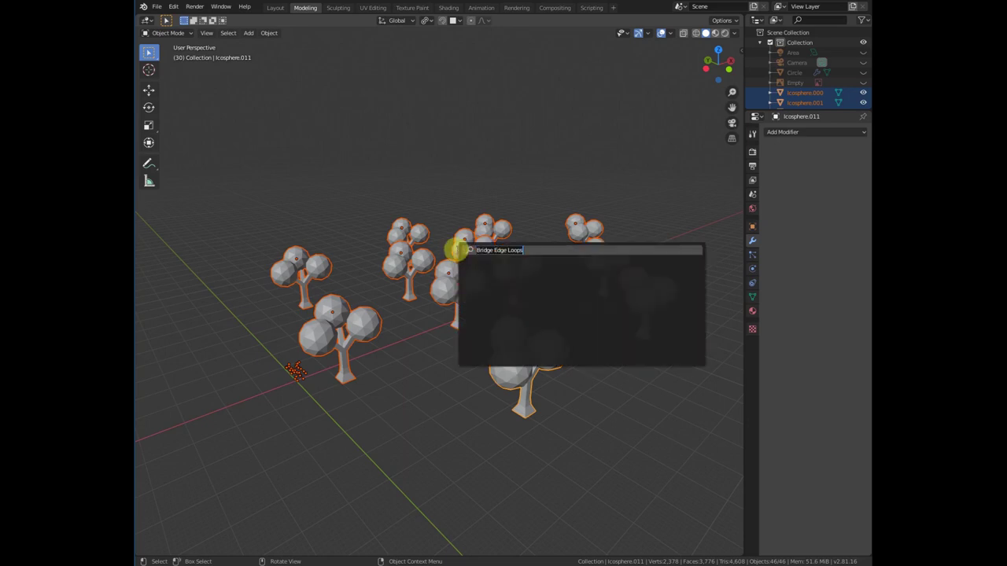
type("r")
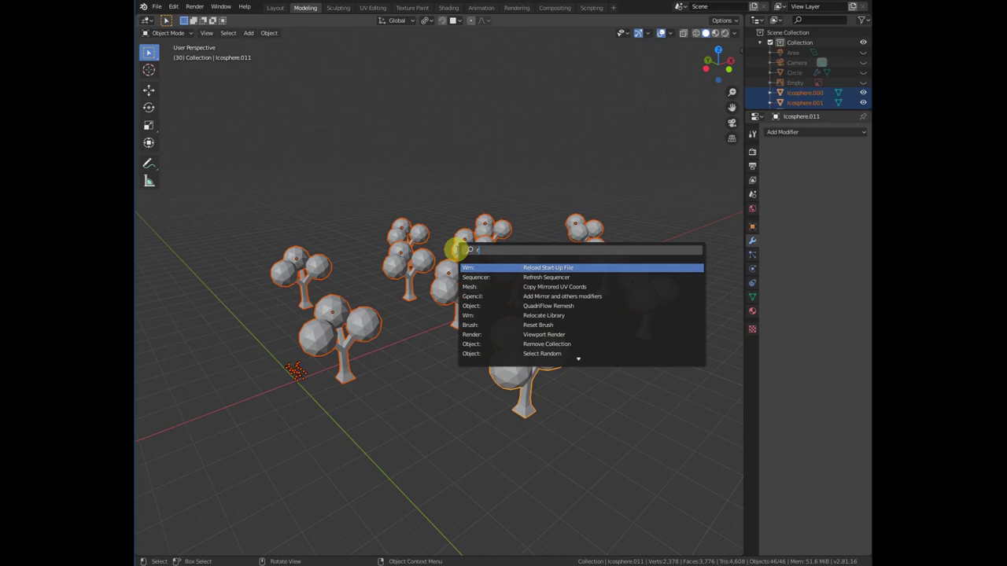
type("an")
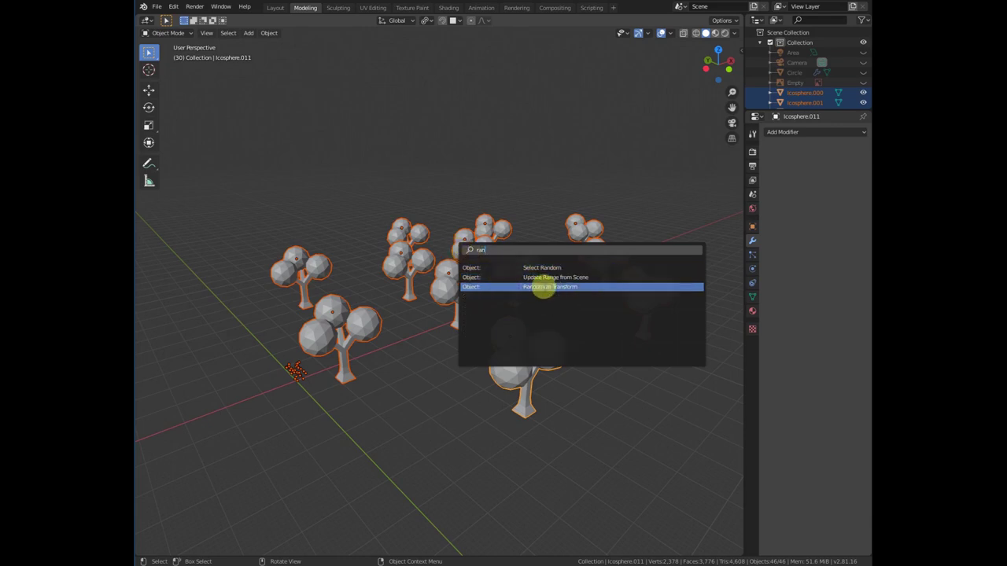
left_click(550, 288)
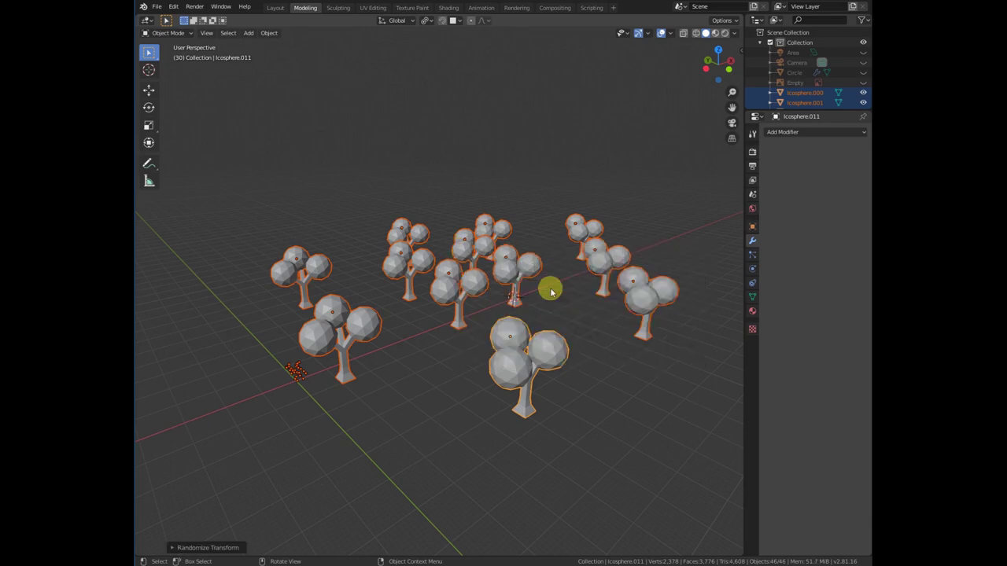
left_click(181, 545)
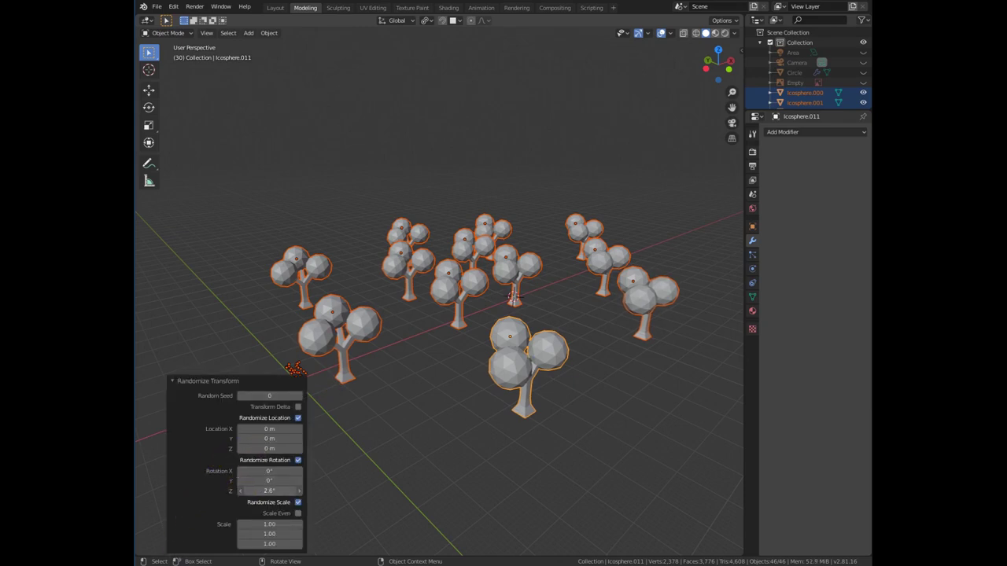
left_click_drag(269, 491, 319, 491)
Set the Random Seed to 1, then put the open-topped cube into Edit Mode.
left_click(298, 396)
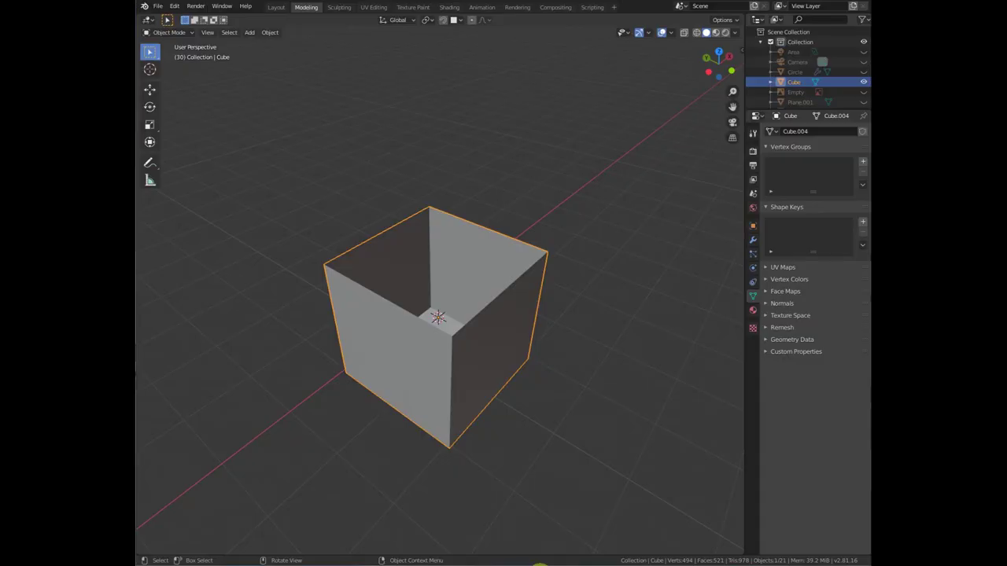
middle_click_drag(506, 343, 517, 315)
key("Tab")
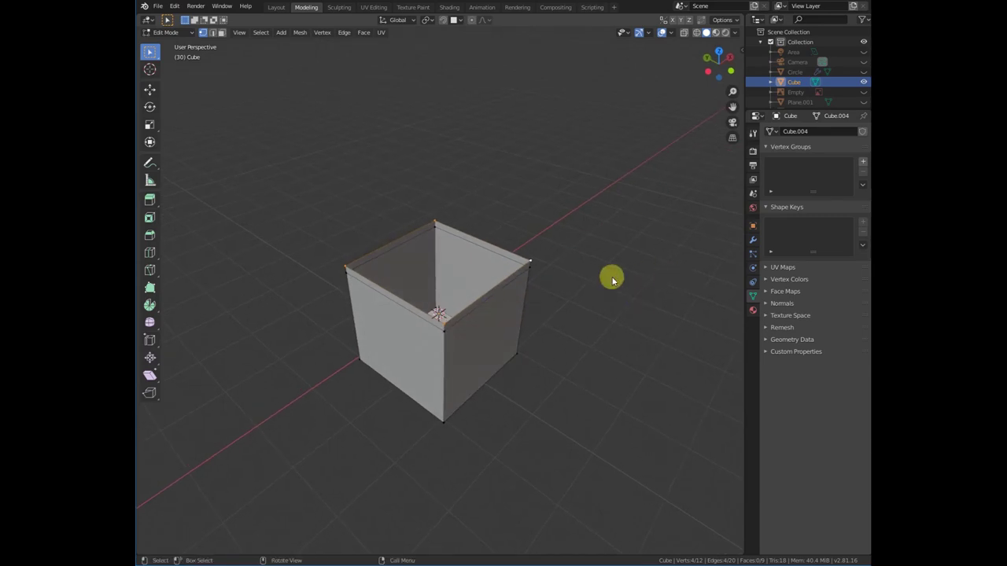
key("Tab")
left_click(753, 239)
left_click(821, 131)
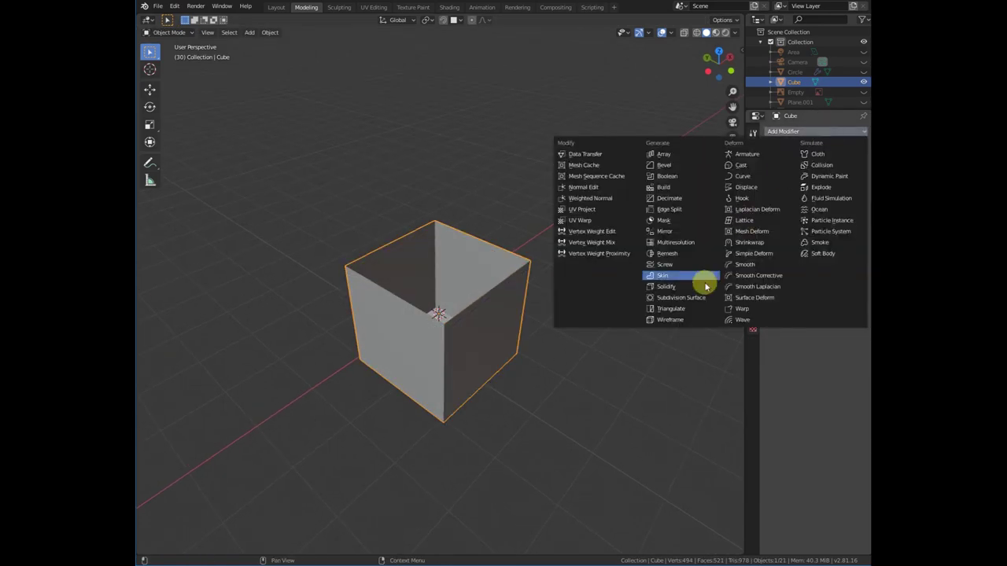
left_click(697, 286)
middle_click_drag(697, 286, 652, 278)
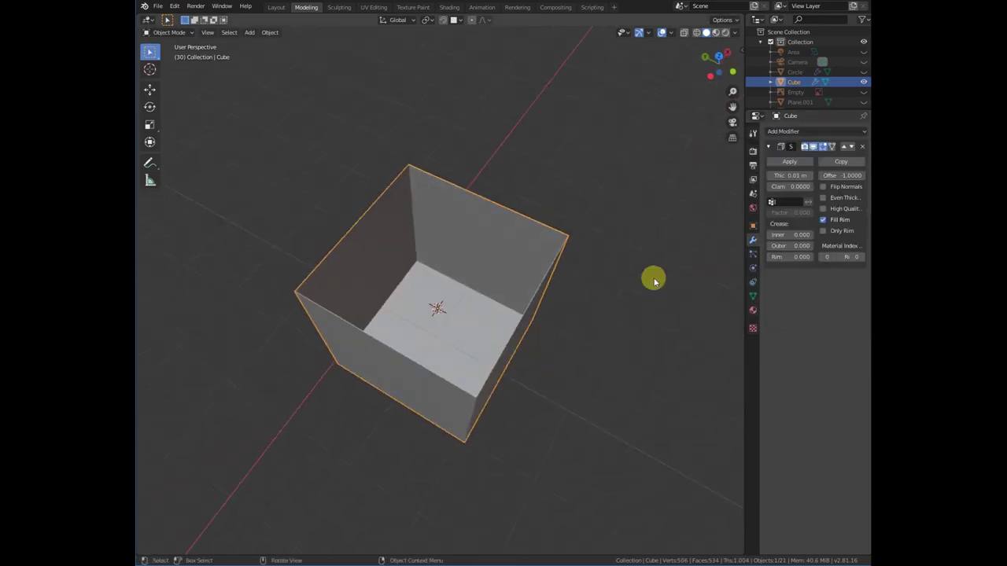
left_click(815, 181)
type("0.2")
key("Return")
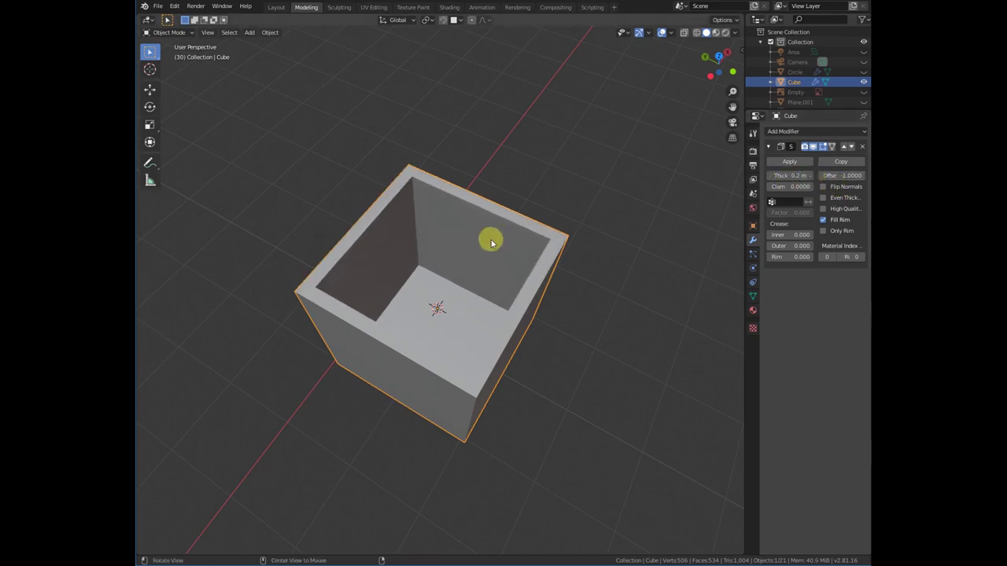
mouse_move(491, 243)
middle_mouse_down()
mouse_move(521, 274)
mouse_move(492, 225)
middle_mouse_up()
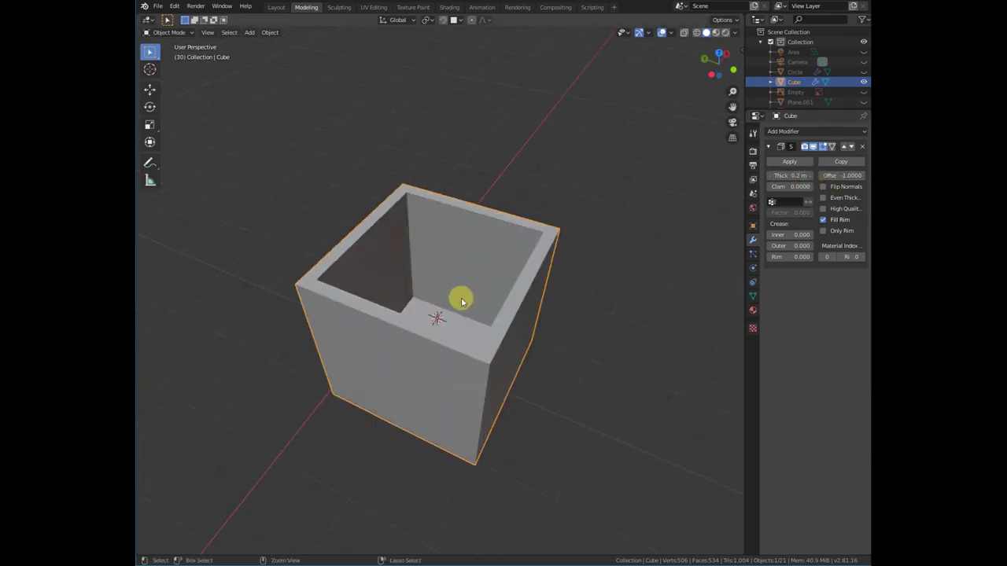
key("ctrl+z")
left_click(860, 149)
scroll(516, 330, "down", 5)
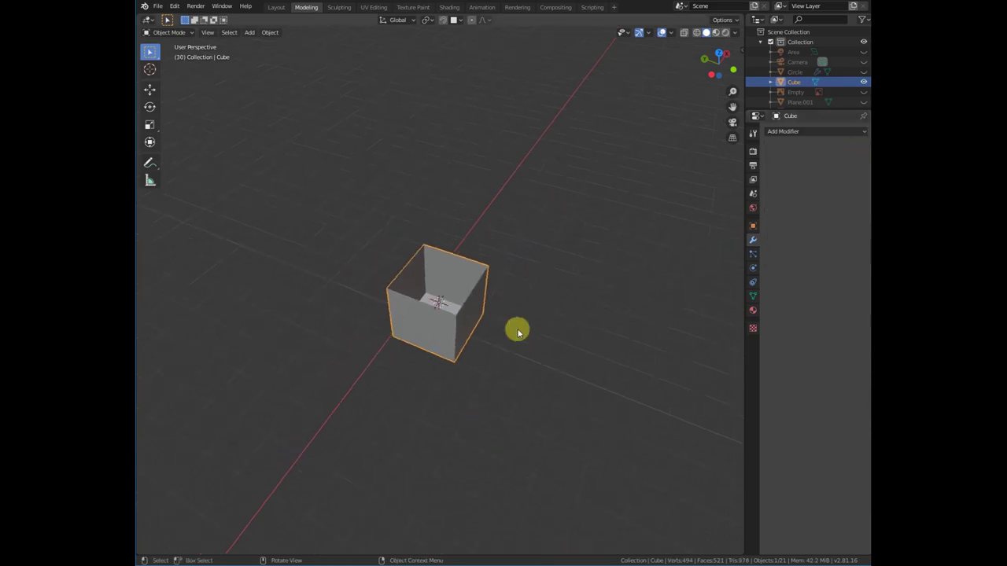
middle_click_drag(517, 330, 464, 302)
key("Tab")
scroll(463, 296, "up", 5)
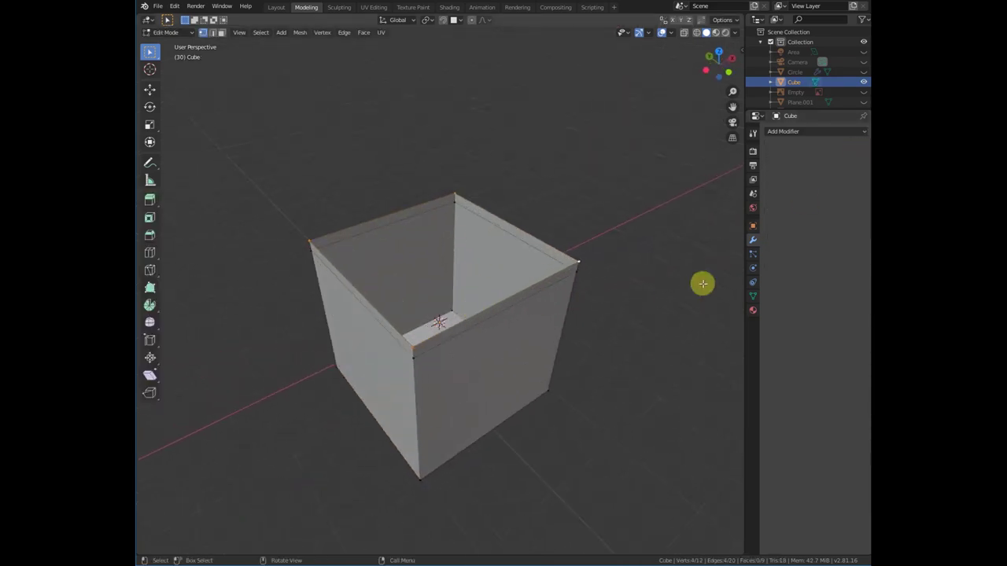
Add a new vertex group named Group to the cube in Object Data properties.
left_click(753, 294)
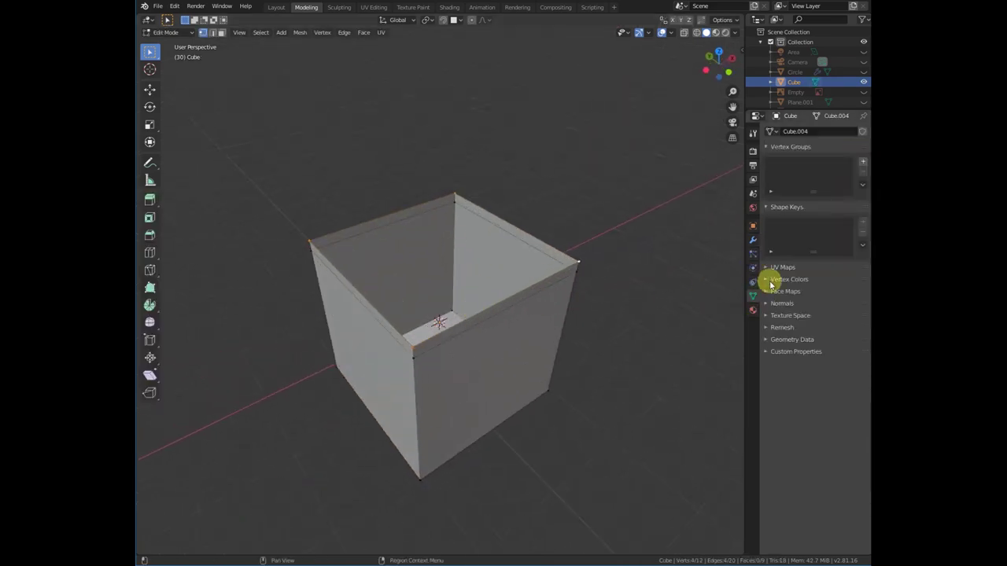
left_click(863, 162)
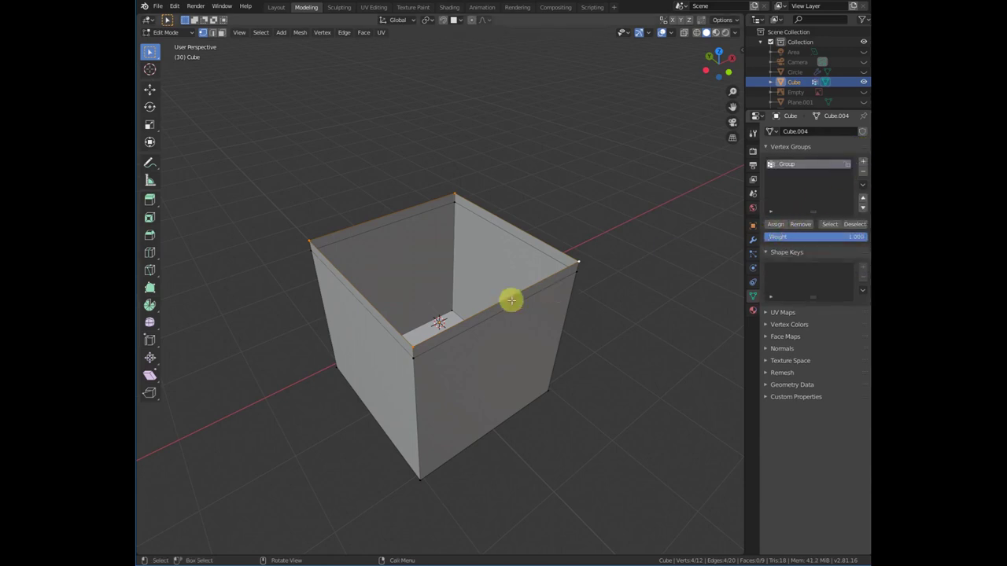
mouse_move(472, 302)
middle_mouse_down()
mouse_move(527, 324)
mouse_move(491, 322)
mouse_move(483, 307)
middle_mouse_up()
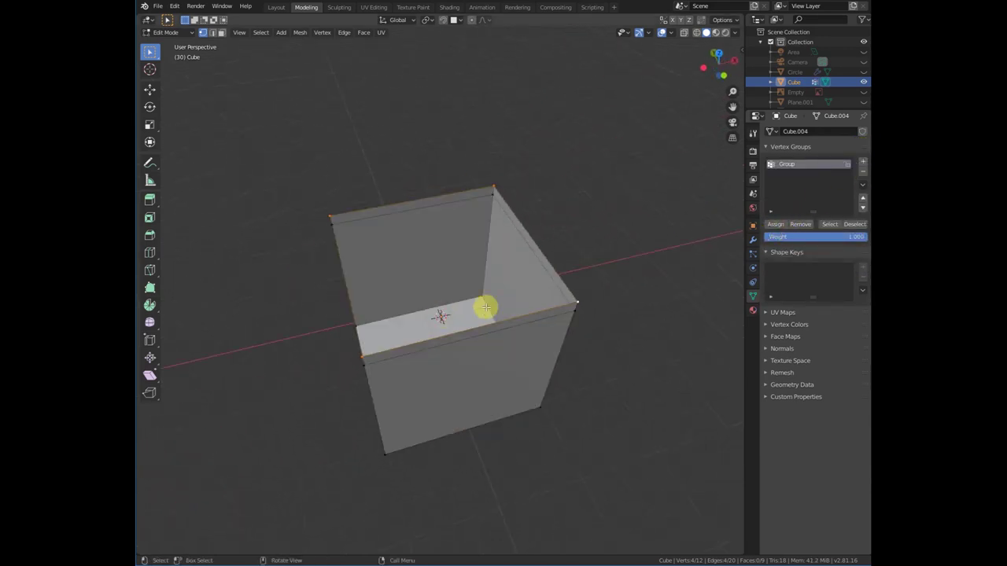
Add a Solidify modifier and set its thickness to -0.45 m to flare the rim.
left_click(751, 240)
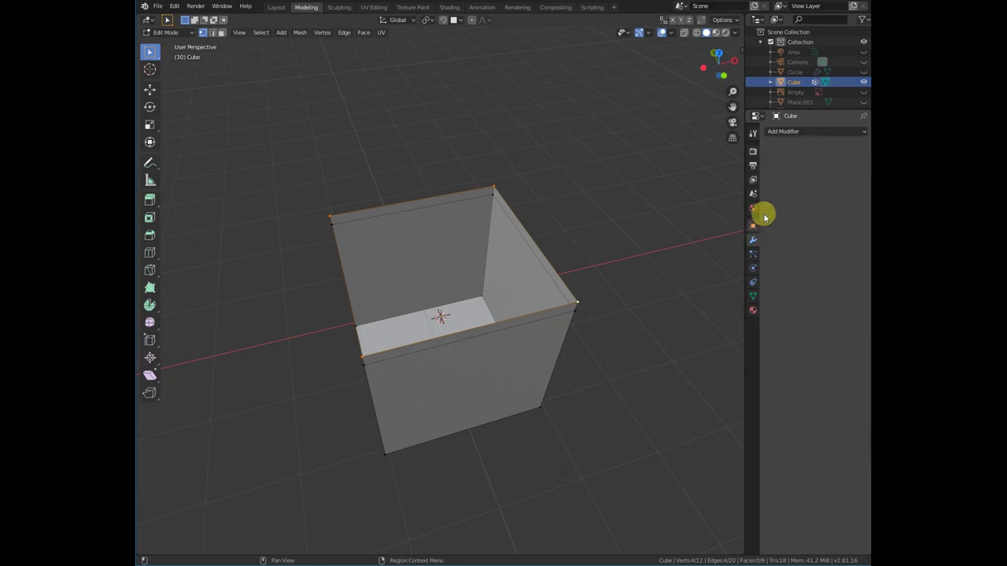
left_click(802, 130)
left_click(673, 289)
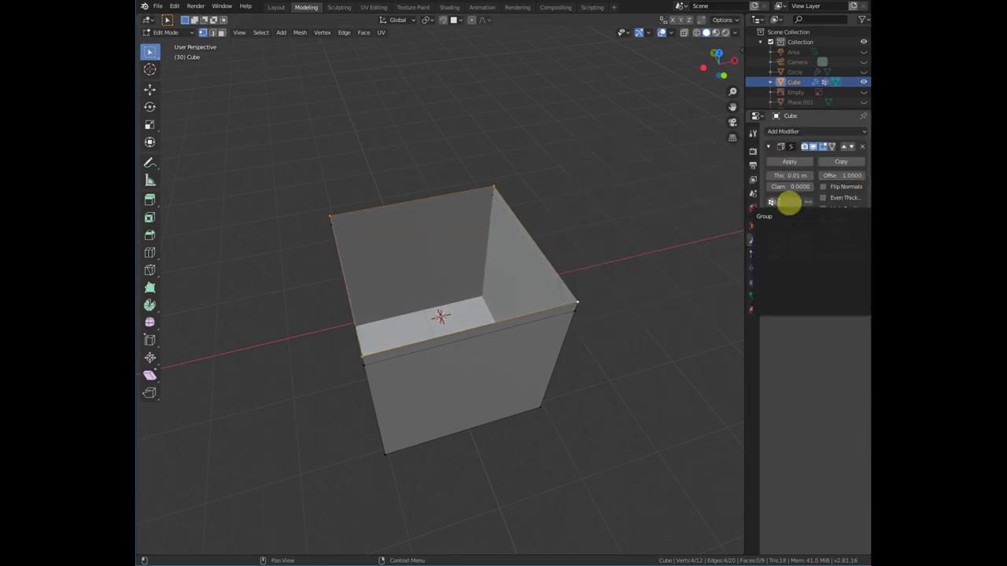
mouse_move(790, 171)
left_mouse_down()
mouse_move(818, 171)
mouse_move(759, 176)
mouse_move(770, 176)
left_mouse_up()
middle_click_drag(636, 223, 768, 188)
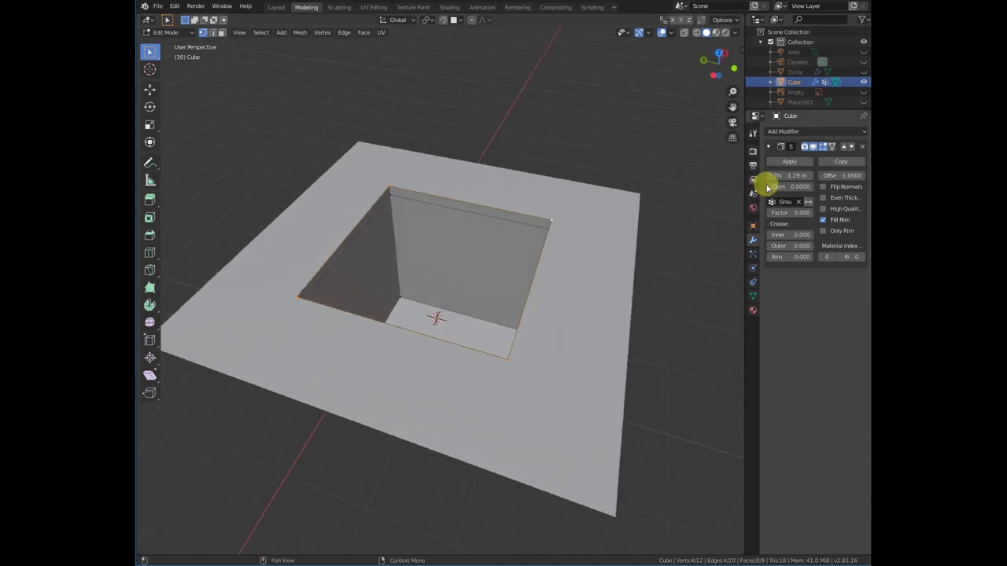
left_click_drag(789, 176, 811, 175)
middle_click_drag(589, 275, 540, 283)
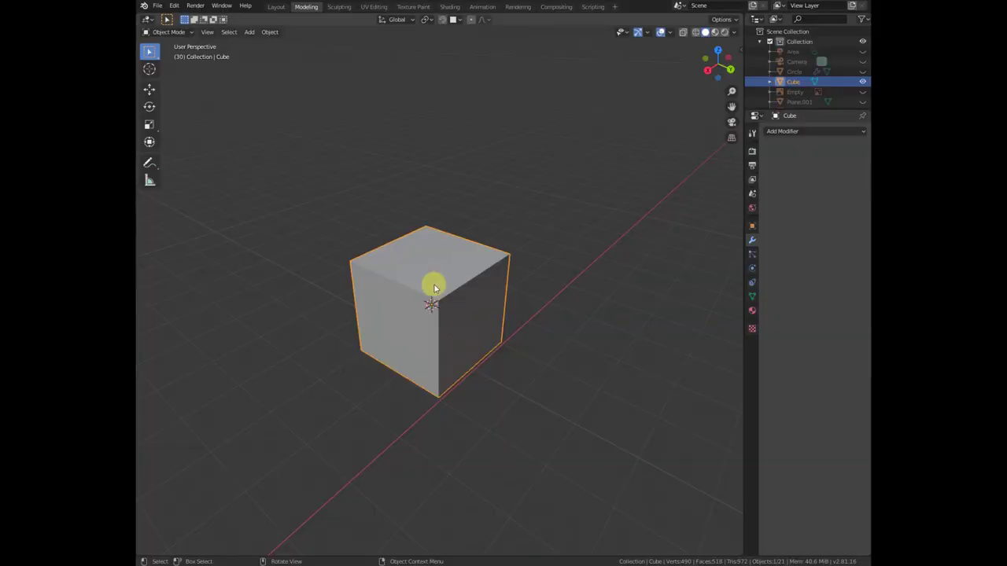
Add a Skin modifier so the cube's edges render as tubes.
scroll(431, 283, "up", 5)
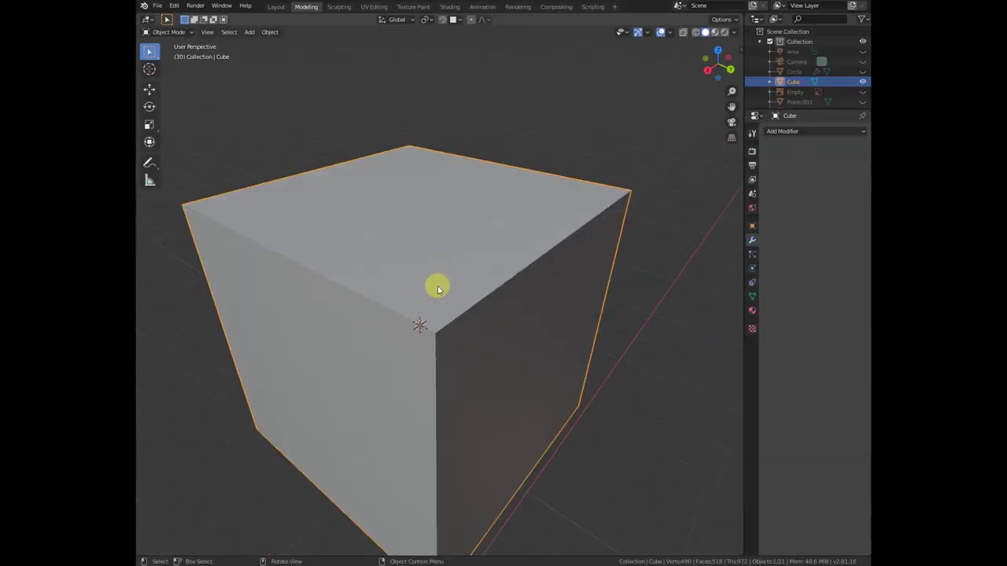
scroll(436, 285, "down", 5)
key("Tab")
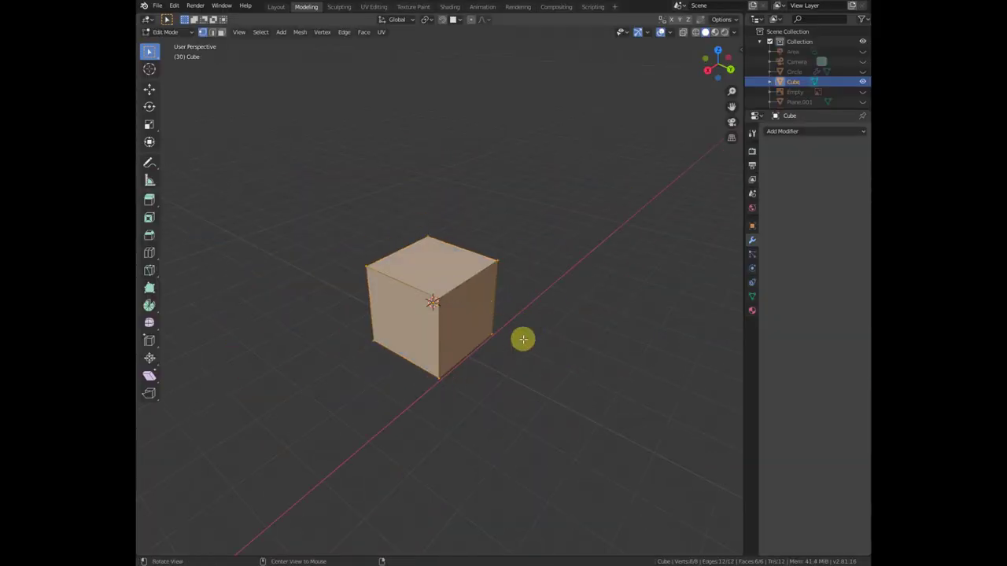
middle_click_drag(524, 339, 479, 353)
key("Tab")
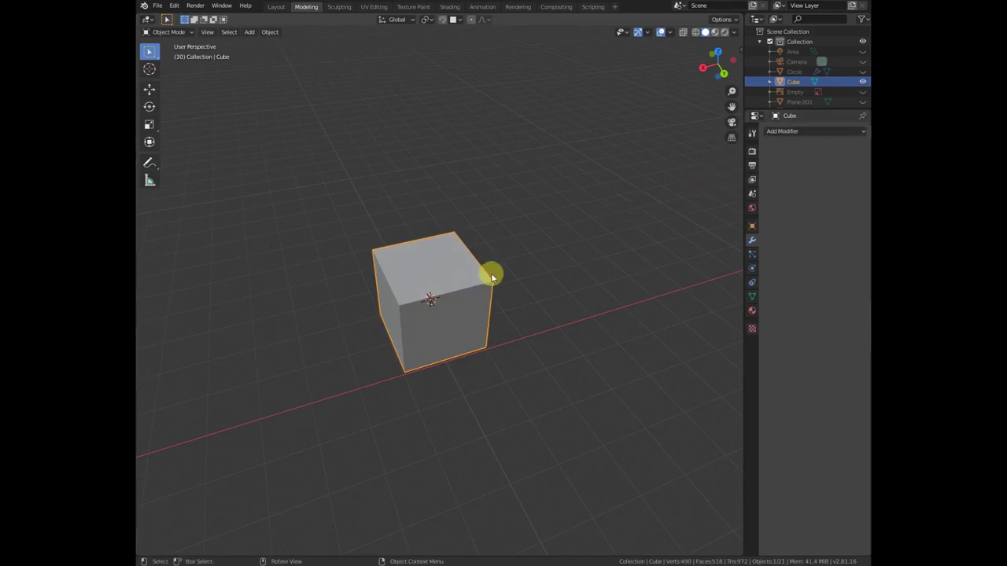
left_click(793, 132)
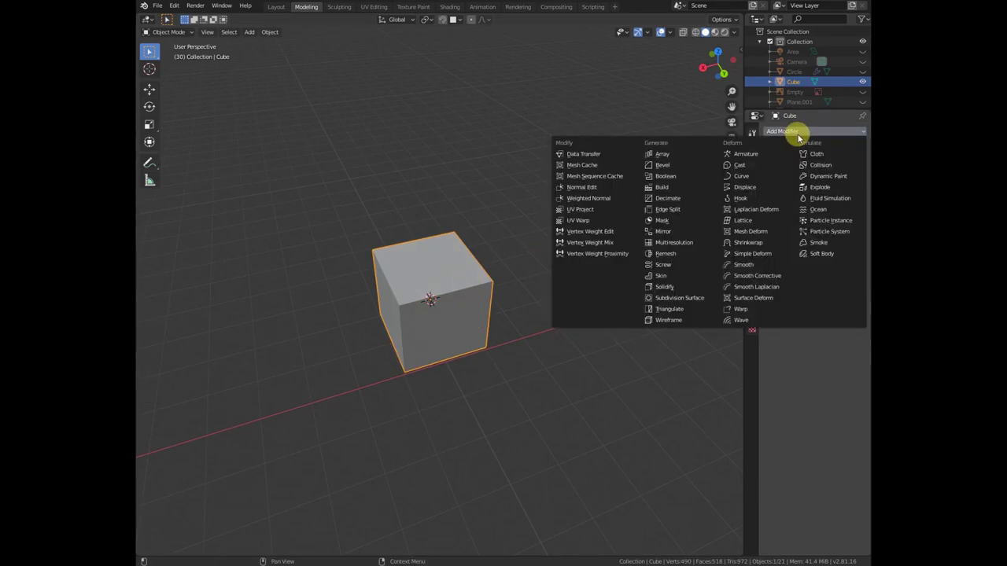
left_click(673, 276)
middle_click_drag(483, 326, 532, 336)
In Edit Mode, shrink the skin radius with Ctrl+A to make thin frame bars.
key("Tab")
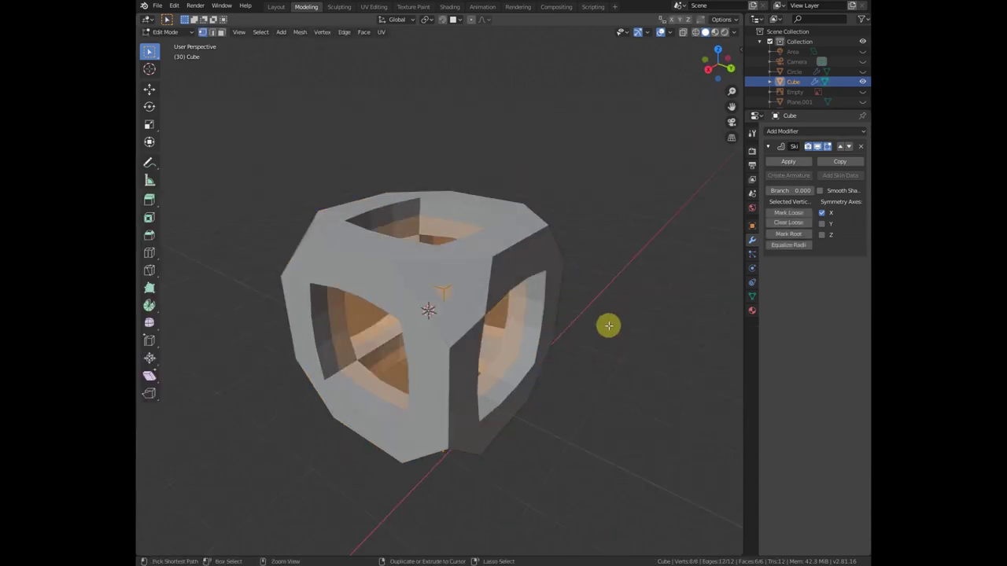
key("ctrl+a")
left_click(457, 320)
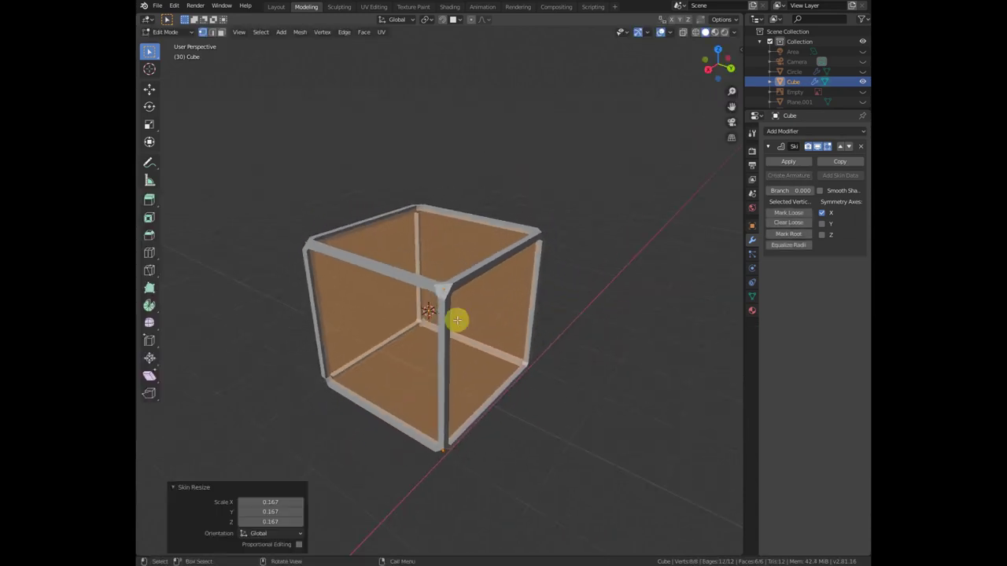
middle_click_drag(457, 320, 537, 320)
right_click(537, 320)
key("Escape")
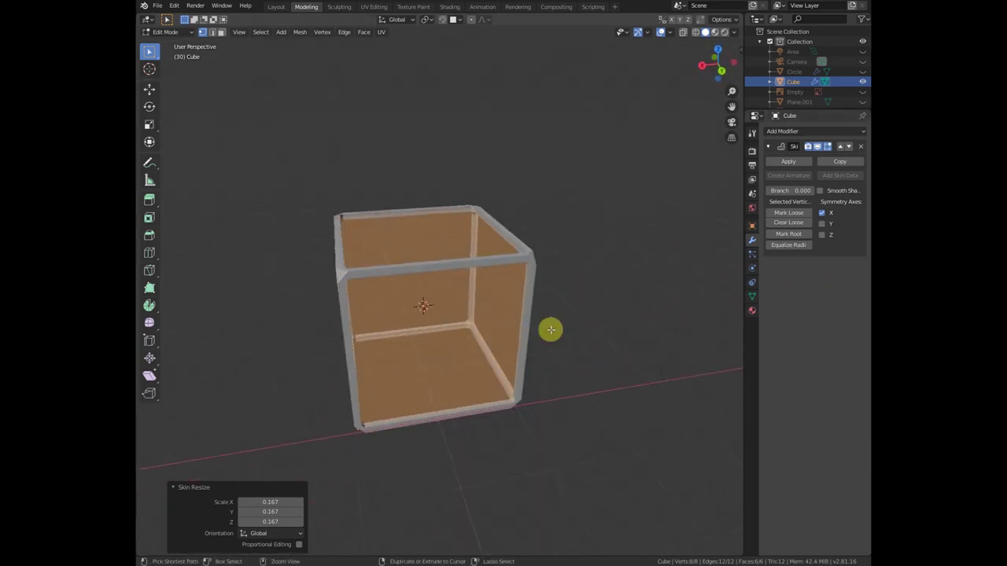
Cut three edge loops through the frame, return to Object Mode, and deselect all.
key("ctrl+r")
left_click(526, 335)
mouse_move(526, 335)
middle_mouse_down()
mouse_move(516, 348)
mouse_move(522, 318)
middle_mouse_up()
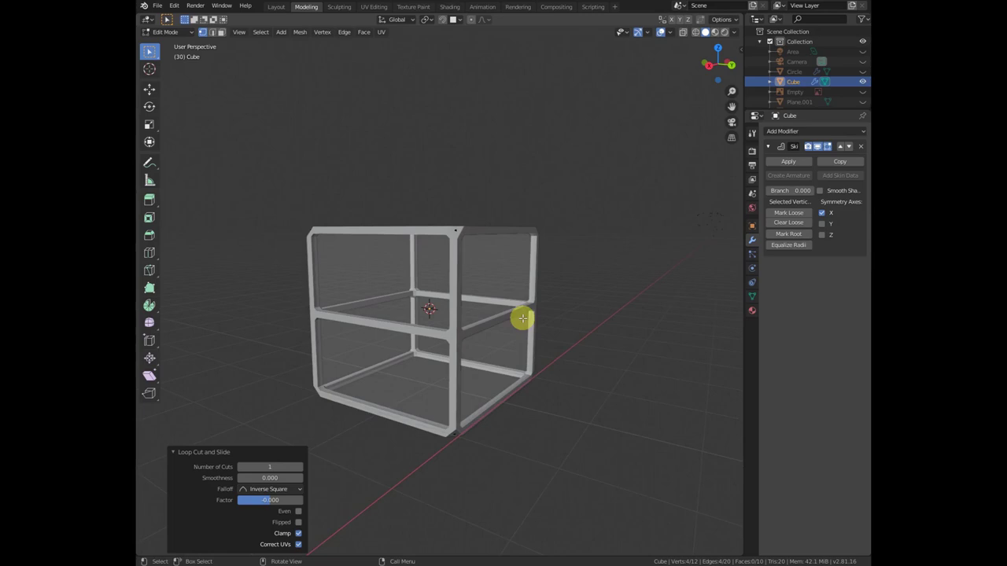
right_click(522, 318)
middle_click_drag(582, 326, 553, 364)
key("ctrl+r")
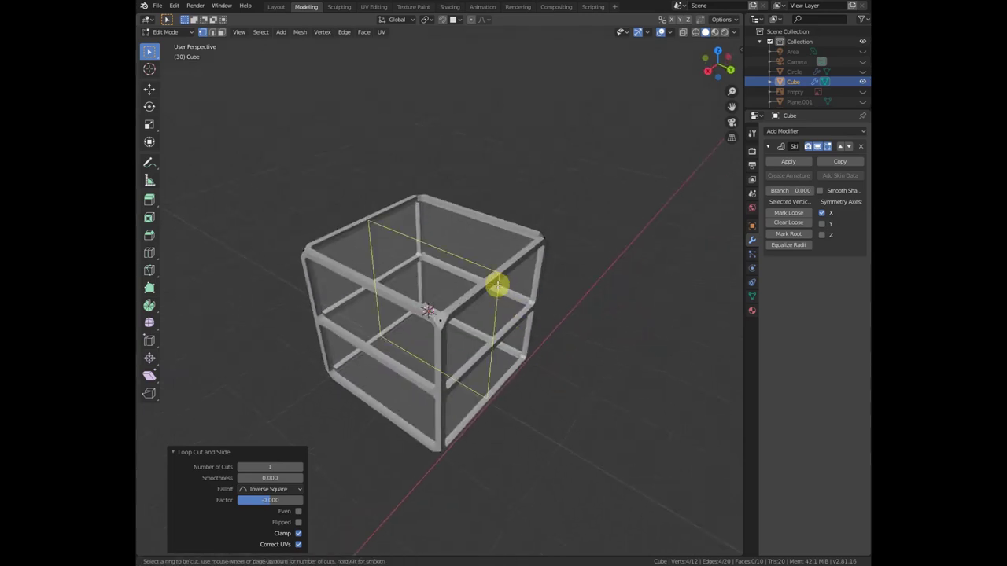
left_click(497, 287)
middle_click_drag(497, 286, 631, 322)
key("ctrl+r")
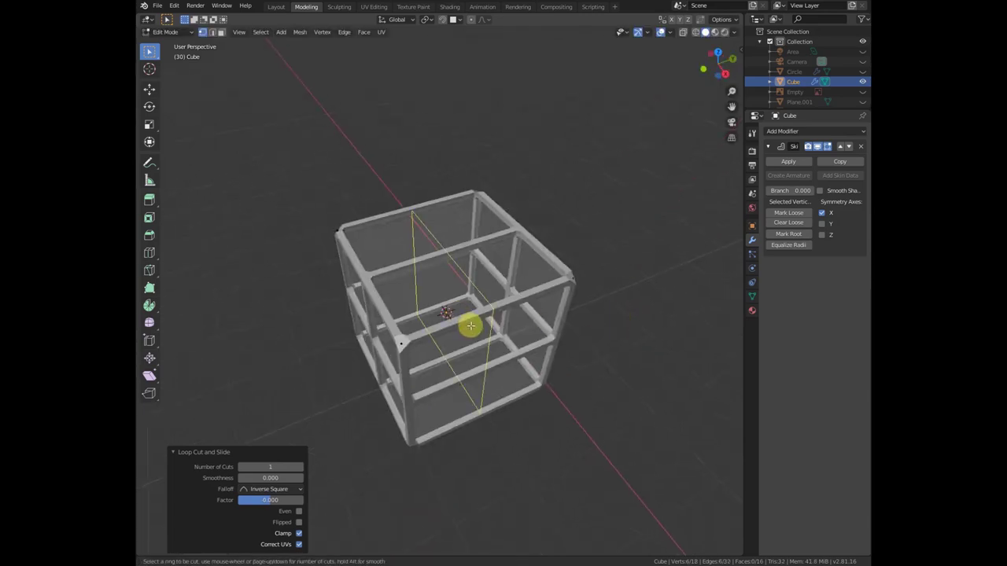
left_click(471, 326)
middle_click_drag(461, 331, 474, 406)
key("Tab")
key("alt+a")
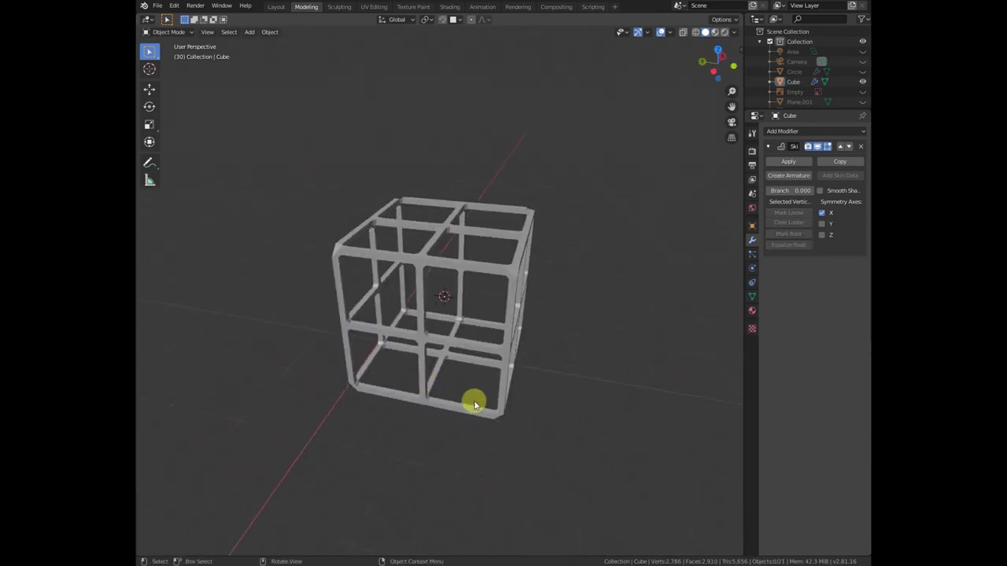